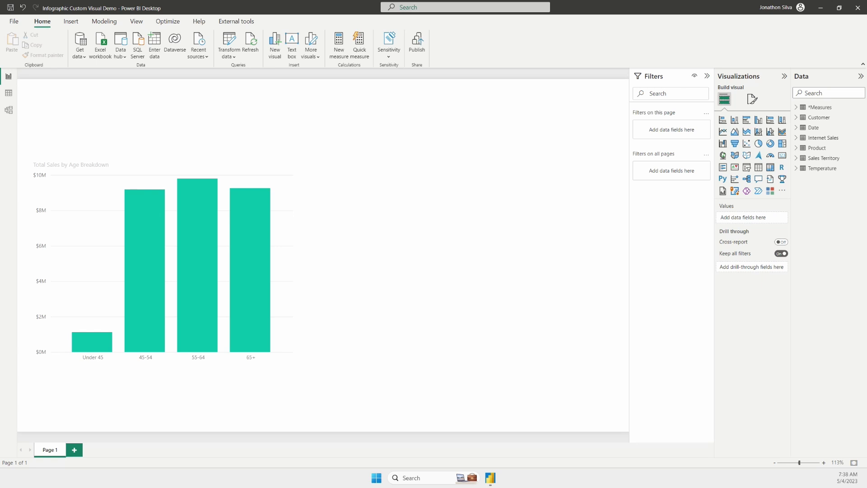
Step: Select and deselect the age-group bar chart, then open the Visualizations gallery's '...' menu
left_click(100, 243)
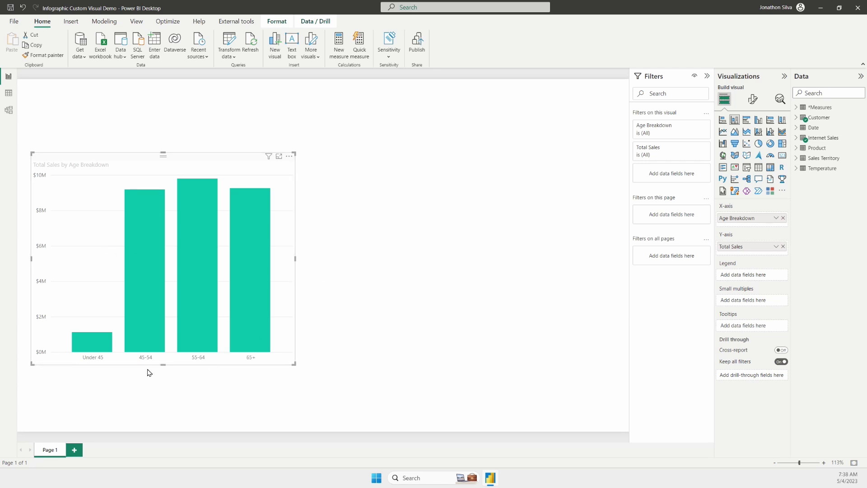
mouse_move(100, 349)
left_click(516, 230)
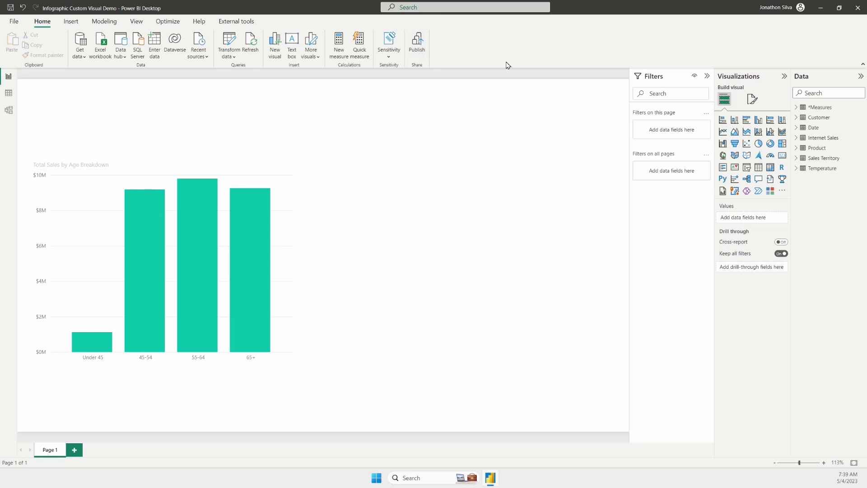
left_click(782, 191)
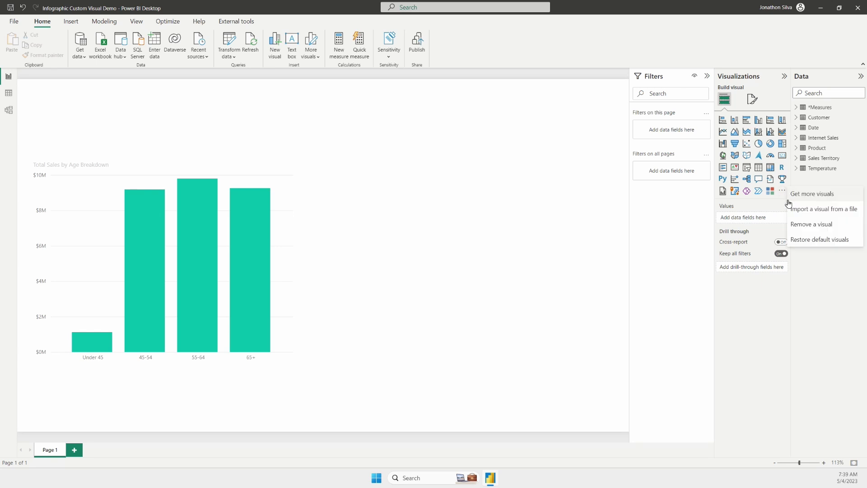
Step: Search AppSource visuals for 'info' and add Infographic Designer to the report
left_click(832, 198)
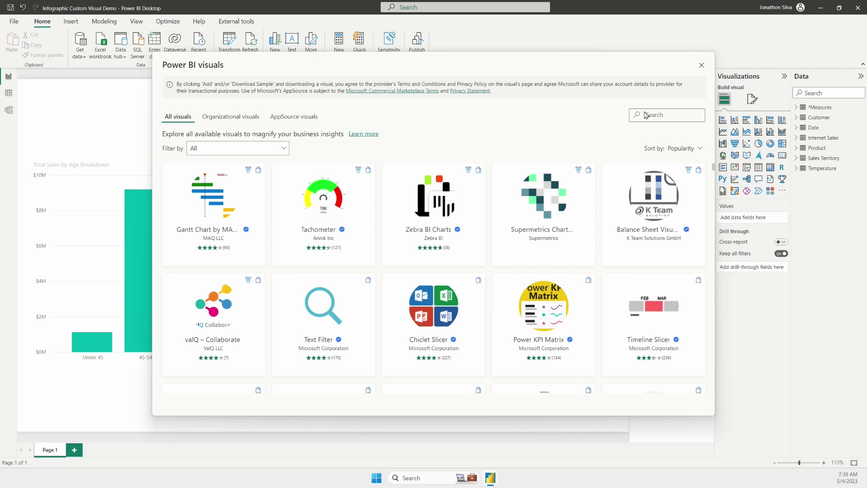
type("info")
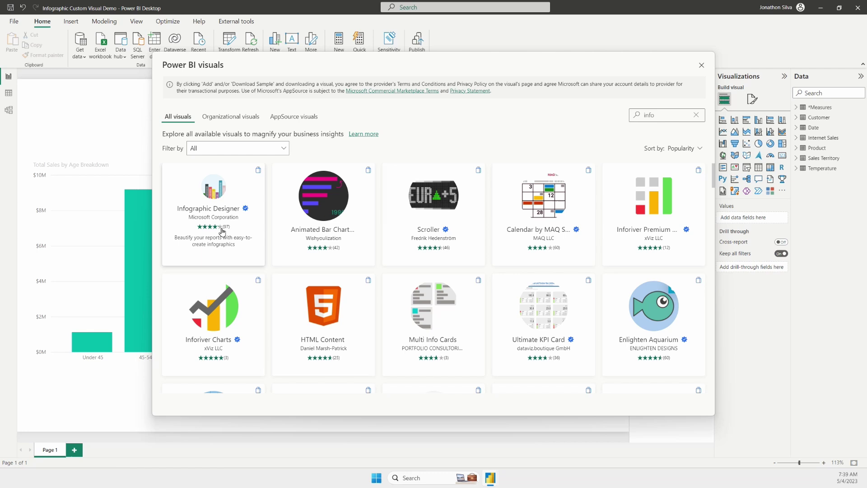
left_click(223, 234)
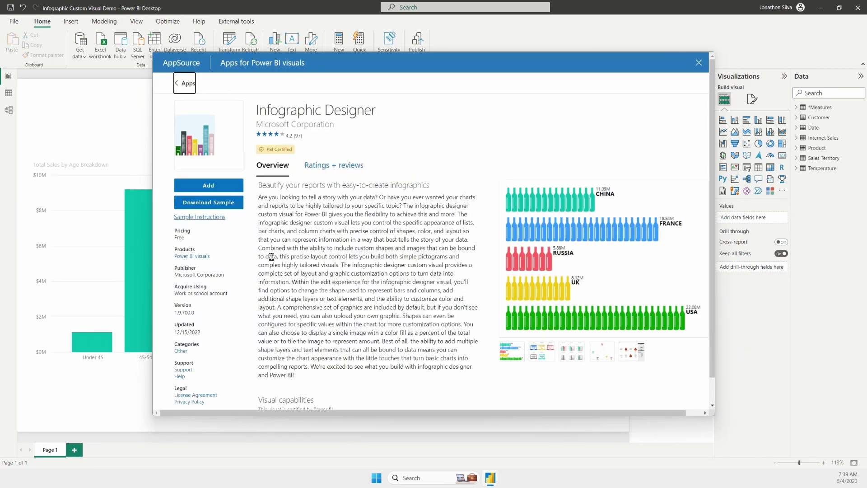
left_click(220, 189)
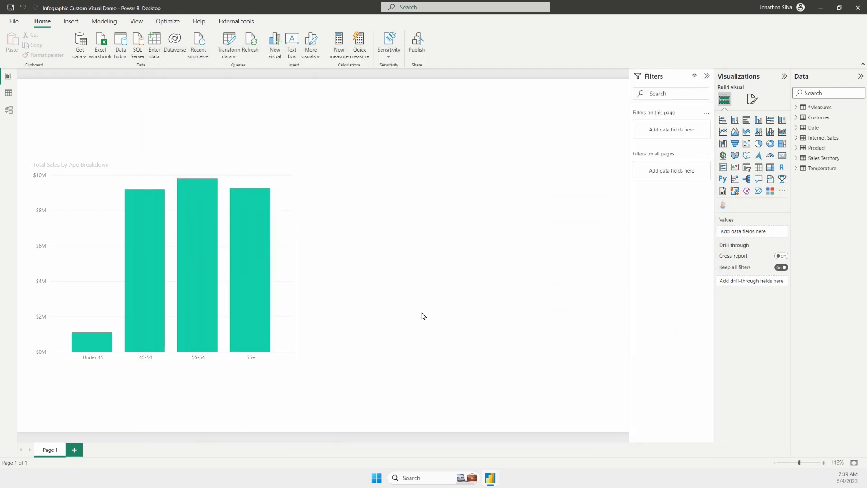
Step: Dismiss the import message and place a blank Infographic Designer visual right of the bar chart
left_click(511, 251)
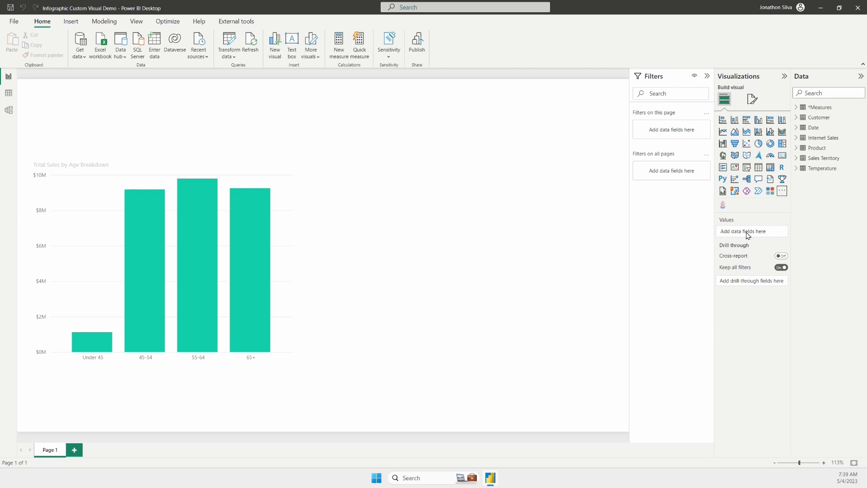
left_click(724, 206)
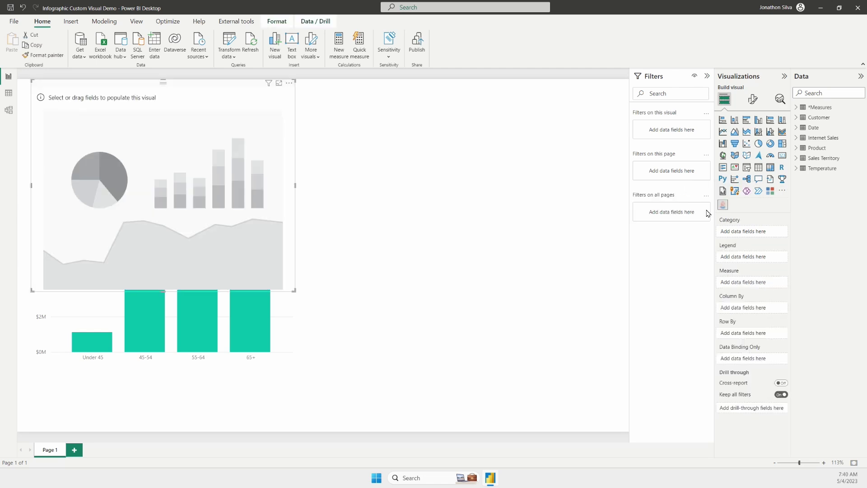
left_click_drag(519, 213, 525, 191)
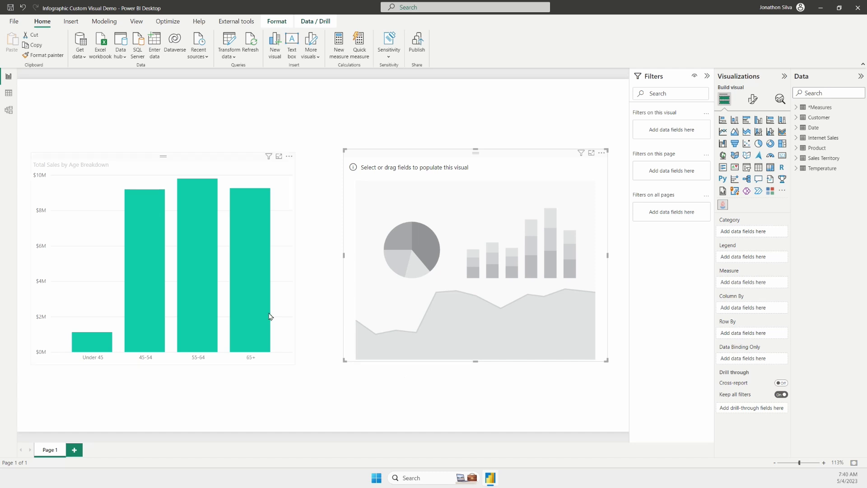
mouse_move(138, 289)
Step: Put Customer Age Breakdown in Category and Internet Sales Total Sales in Measure
left_click(798, 117)
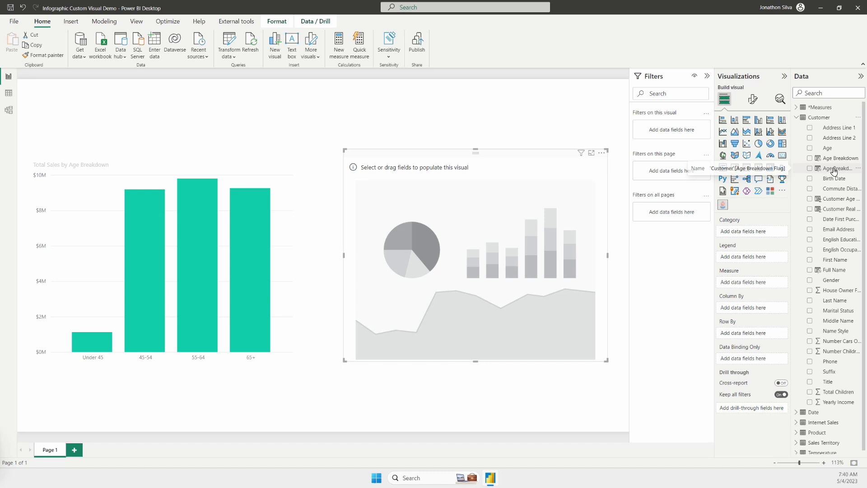
left_click_drag(835, 159, 756, 233)
left_click(796, 117)
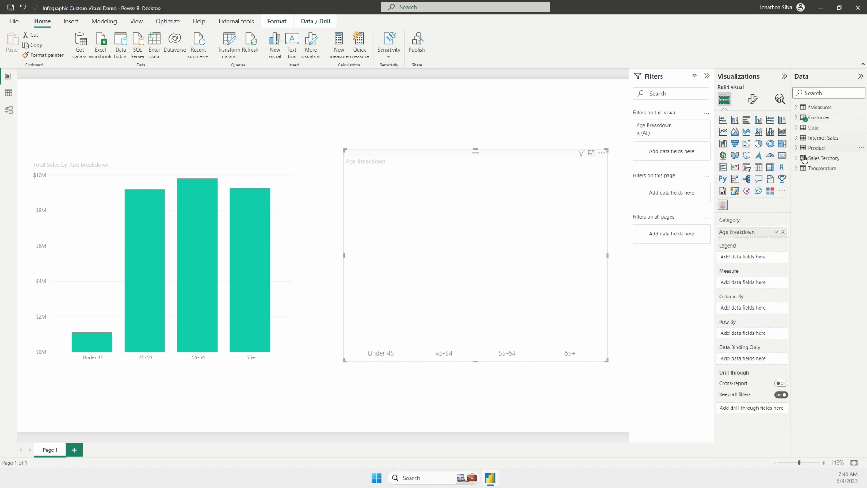
left_click(797, 138)
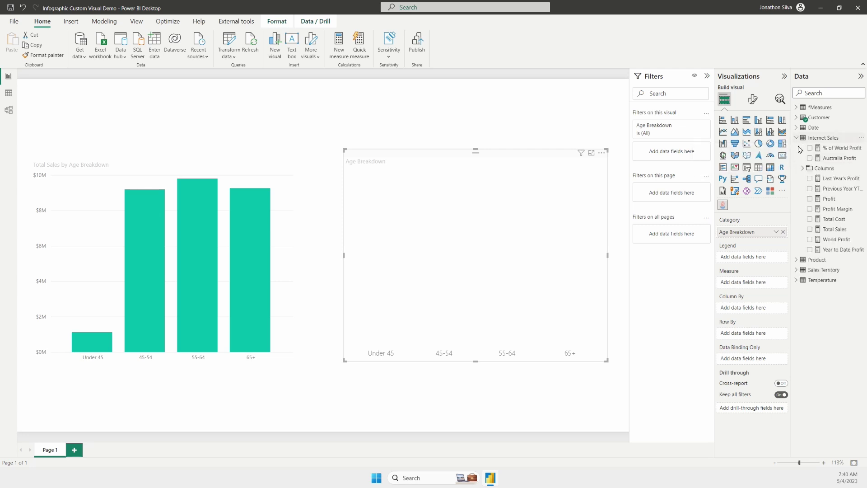
left_click_drag(819, 228, 742, 285)
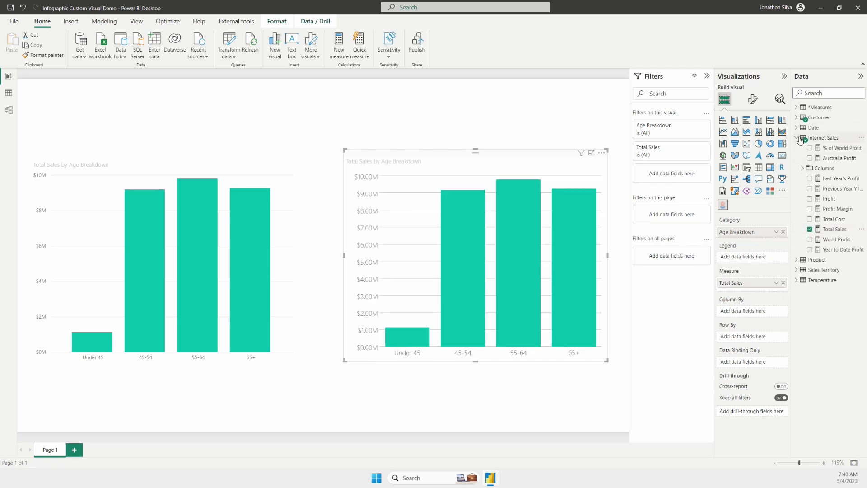
left_click(797, 138)
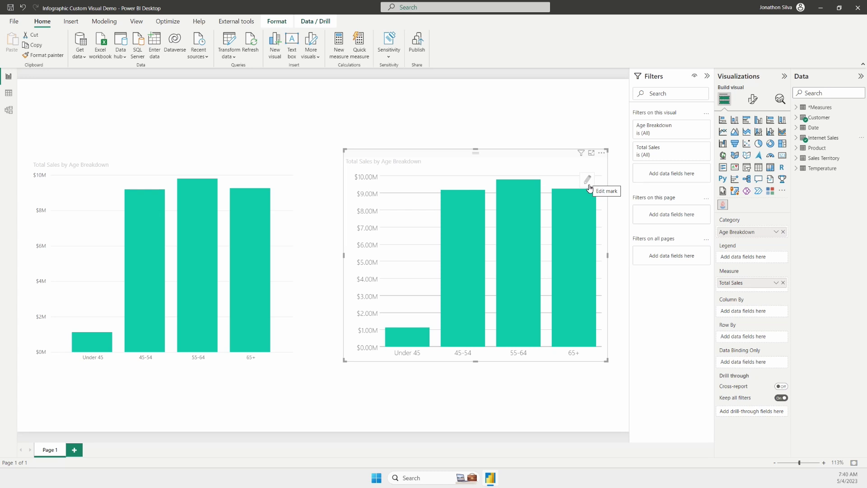
Step: Open Mark Designer, shrink the original bar chart, and enlarge the infographic wider and taller
left_click(588, 180)
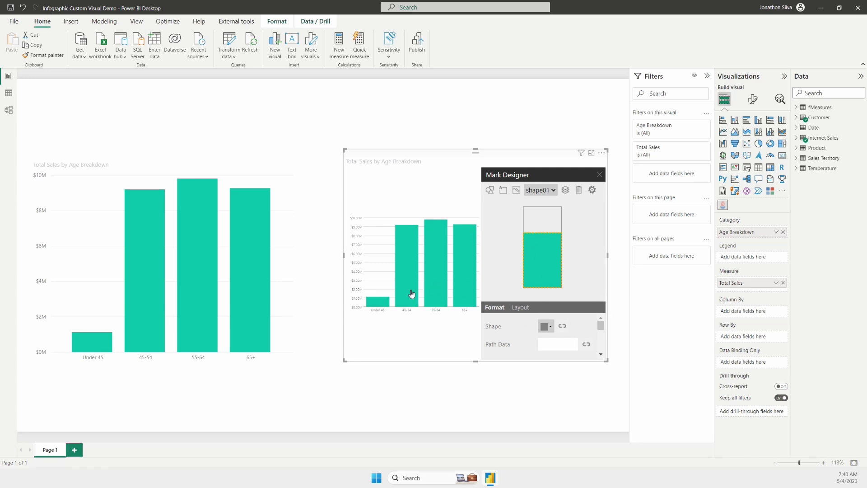
left_click(291, 346)
left_click_drag(296, 365, 197, 312)
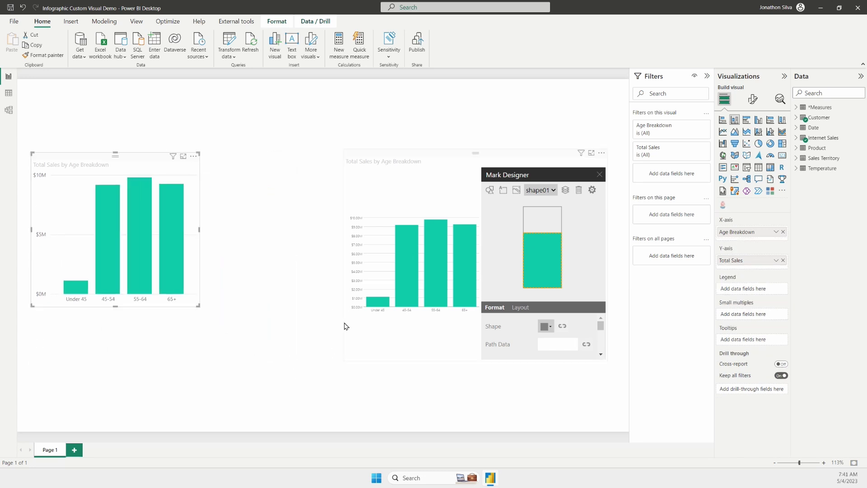
left_click(347, 355)
left_click_drag(346, 362, 213, 418)
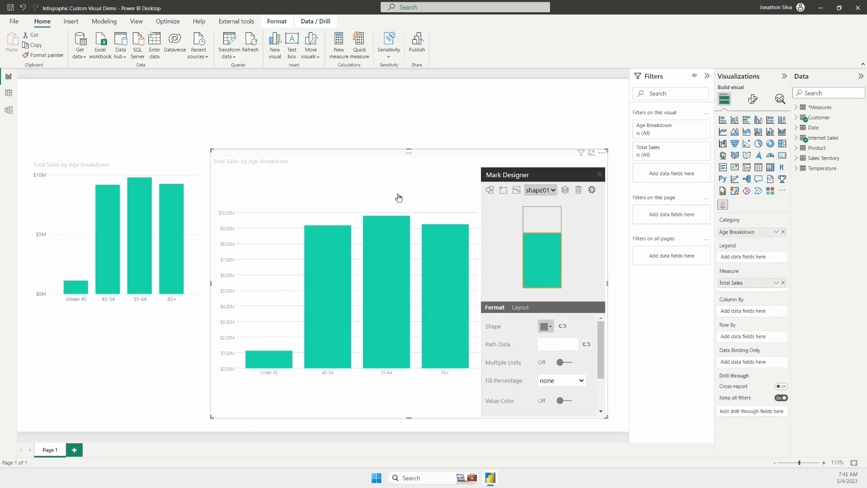
left_click_drag(412, 151, 411, 117)
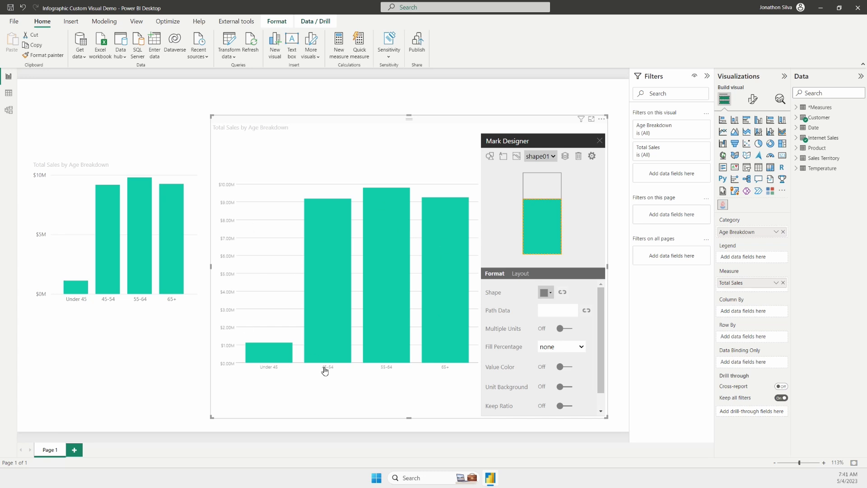
mouse_move(331, 329)
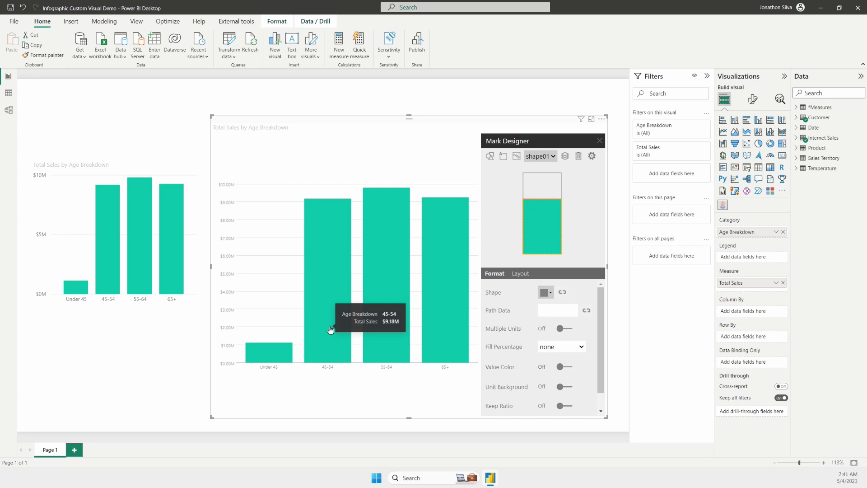
Step: Open the mark shape gallery and look through the money and business icons
left_click(552, 294)
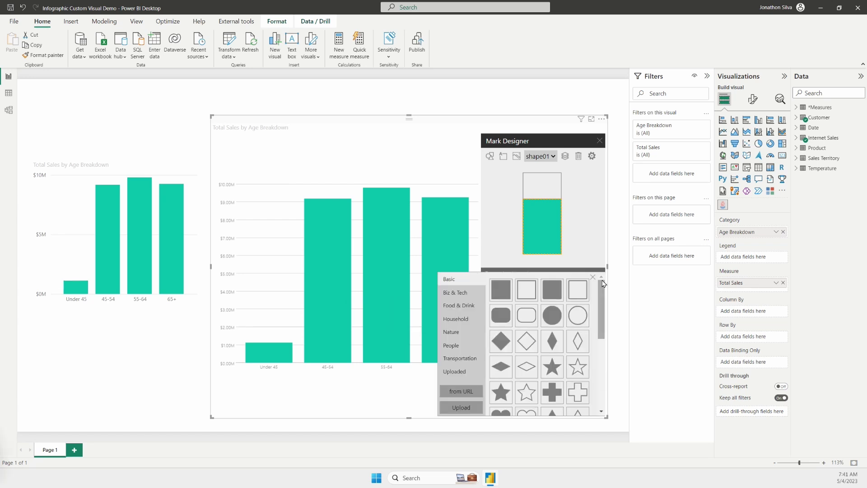
left_click(548, 293)
scroll(554, 317, "down", 10)
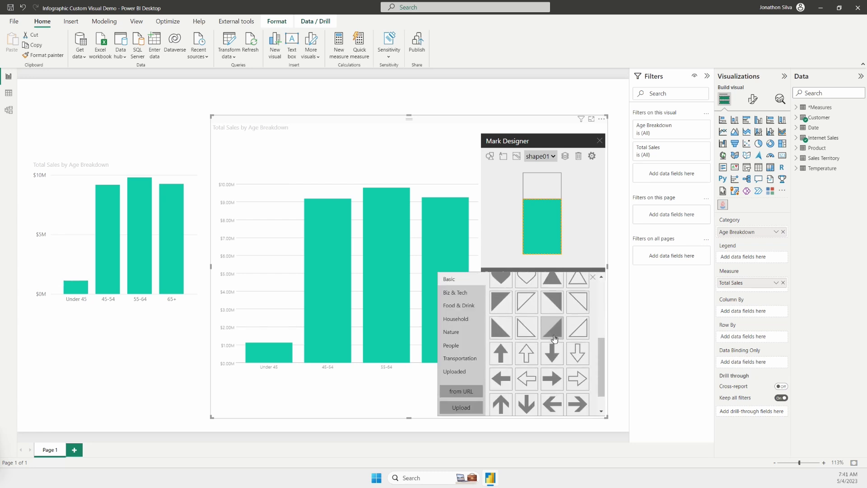
scroll(559, 349, "up", 10)
left_click(455, 292)
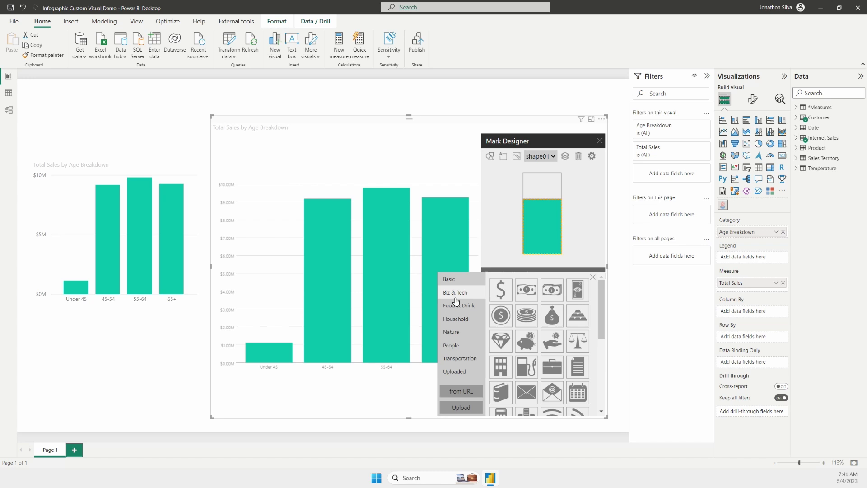
scroll(555, 333, "down", 8)
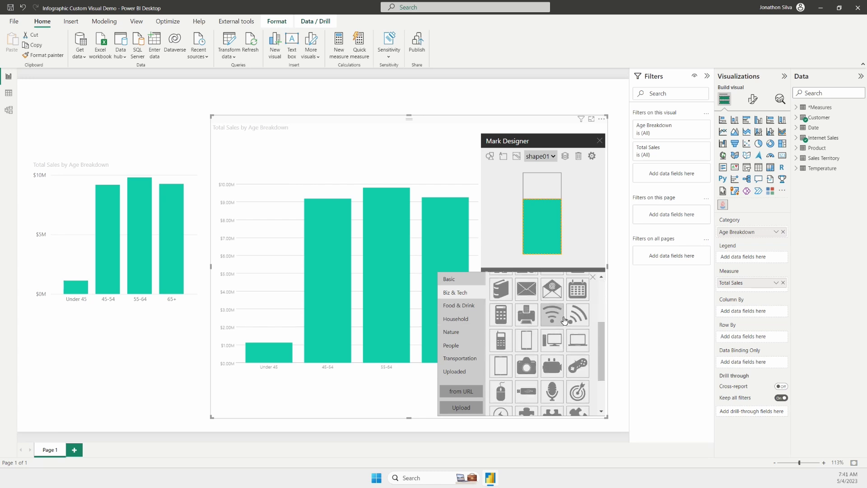
scroll(537, 388, "up", 8)
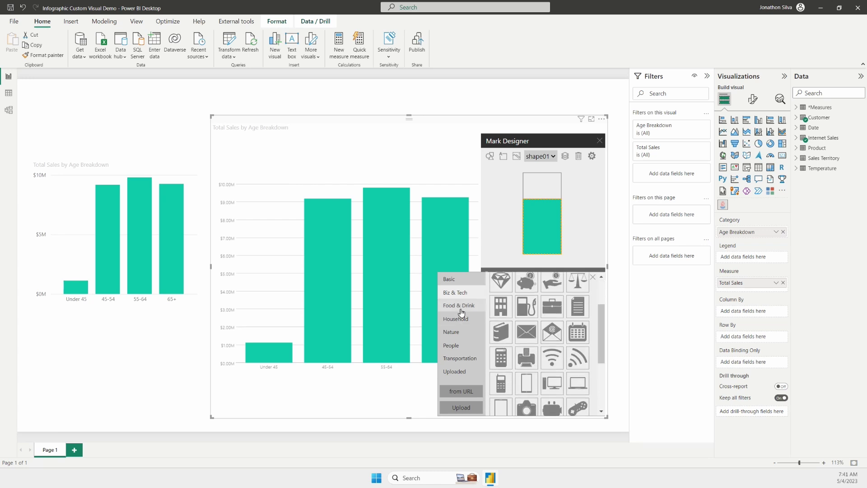
Step: Browse Food & Drink, Household, Nature, People, Transportation and Uploaded icons, settling on Biz & Tech
left_click(459, 306)
left_click(456, 319)
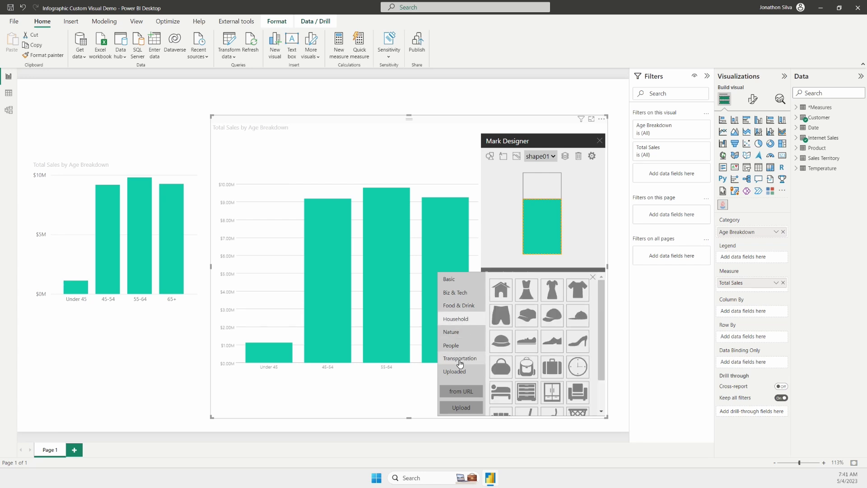
scroll(514, 329, "down", 3)
left_click(452, 332)
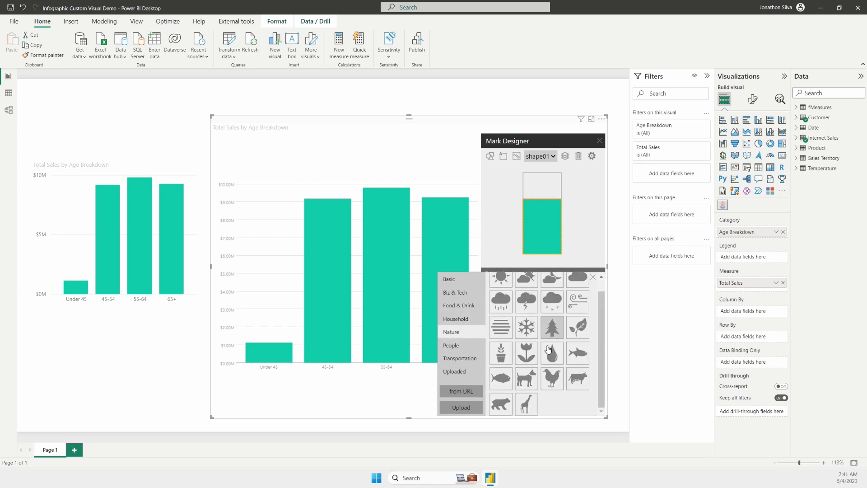
scroll(511, 349, "up", 2)
left_click(452, 346)
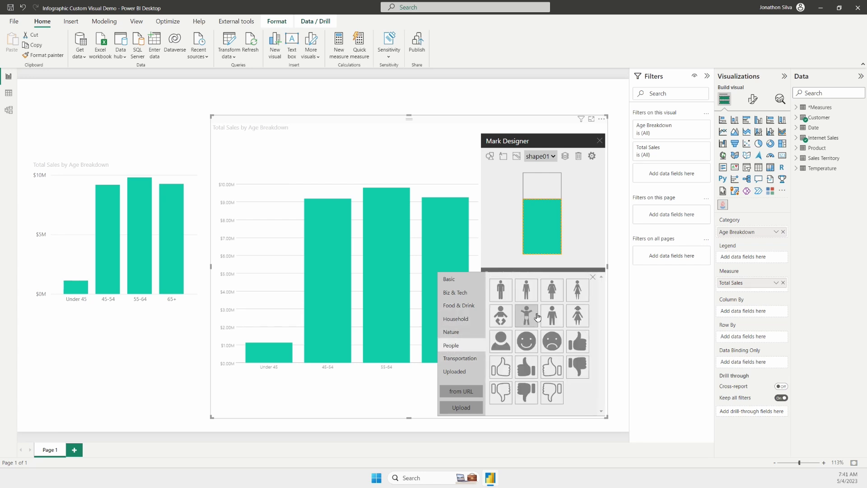
left_click(455, 359)
left_click(456, 371)
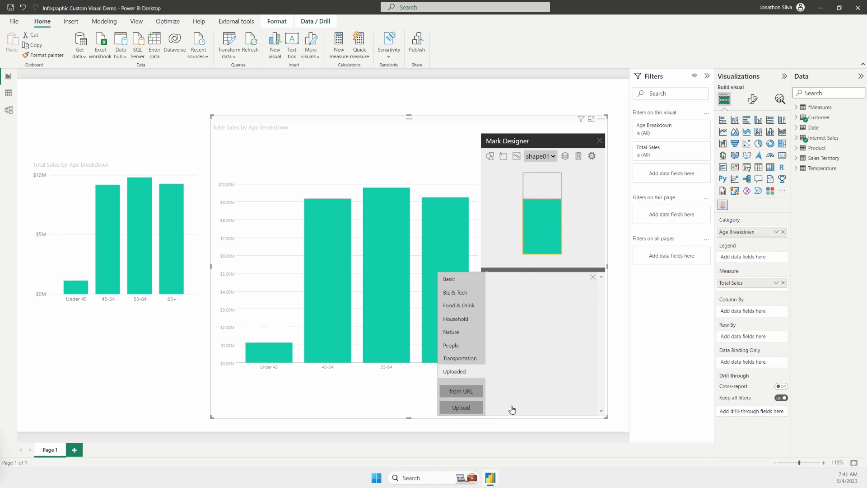
left_click(460, 294)
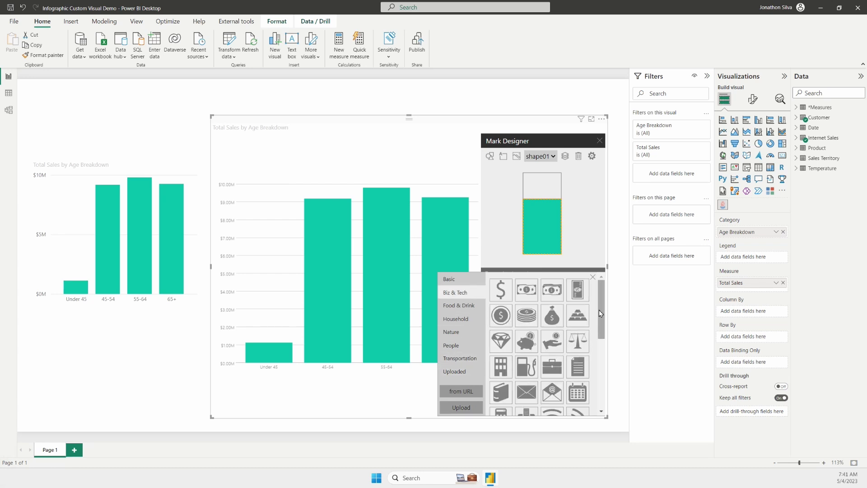
Step: Use the Biz & Tech dollar-bills icon as the mark and turn Multiple Units On
left_click(556, 293)
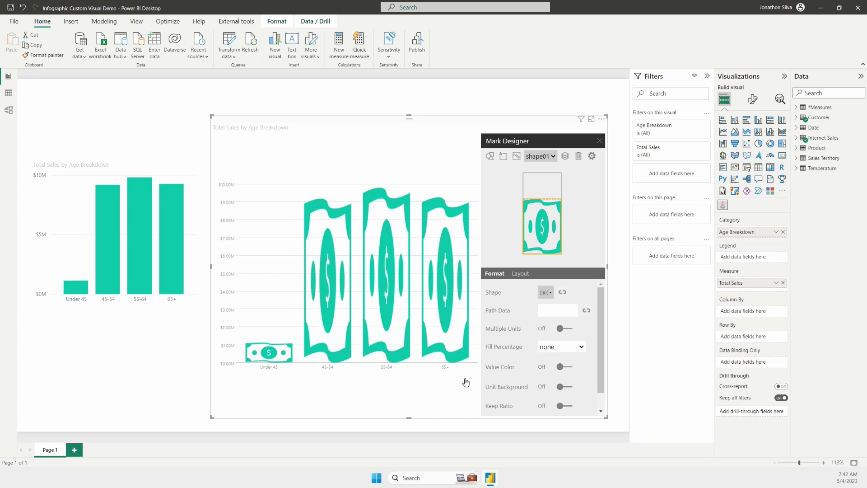
left_click(570, 333)
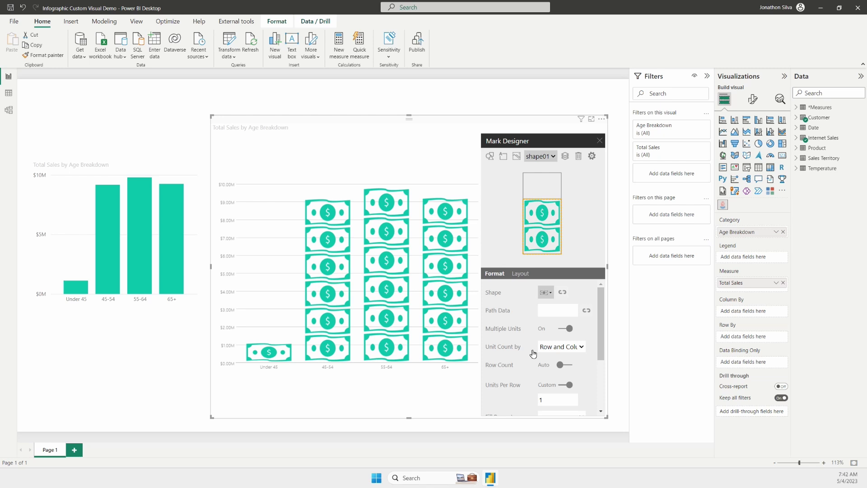
Step: Set Unit Count by to Row and Column, keeping Row Count on Auto
left_click(579, 350)
left_click(582, 366)
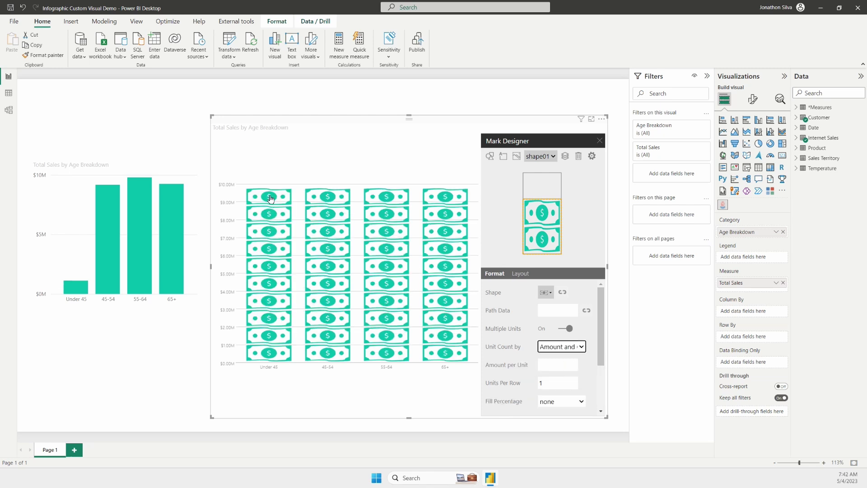
mouse_move(271, 199)
left_click(566, 351)
left_click(563, 358)
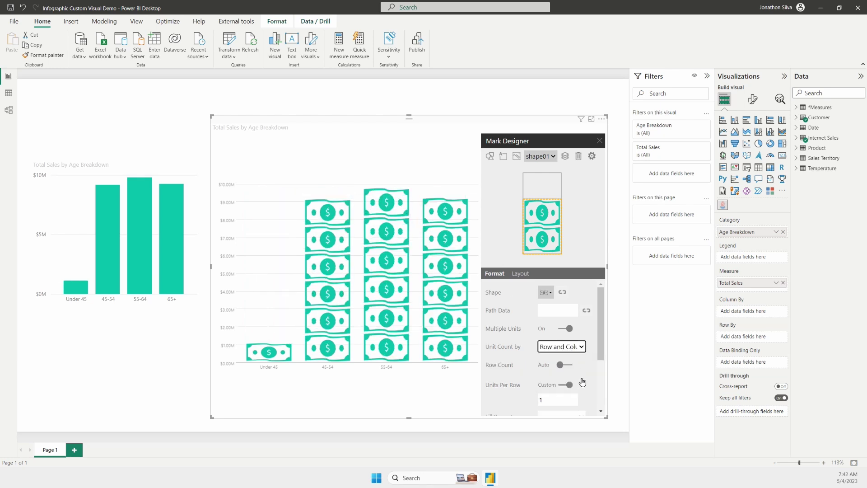
left_click(565, 365)
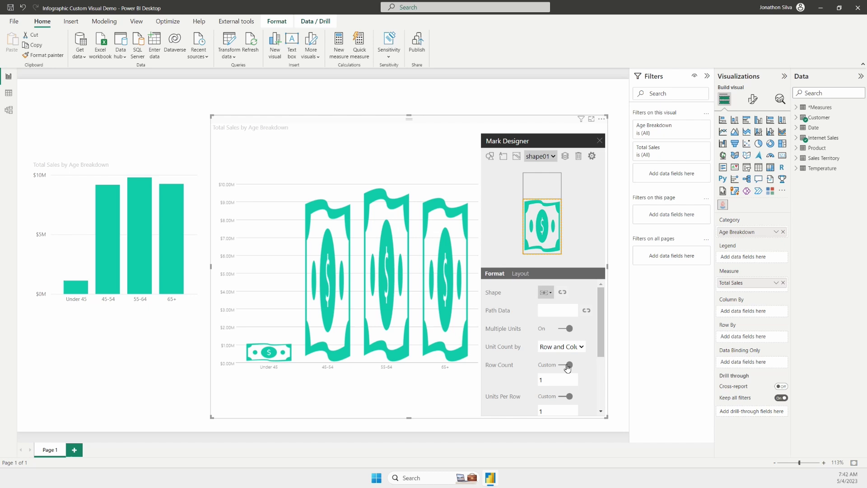
left_click(566, 365)
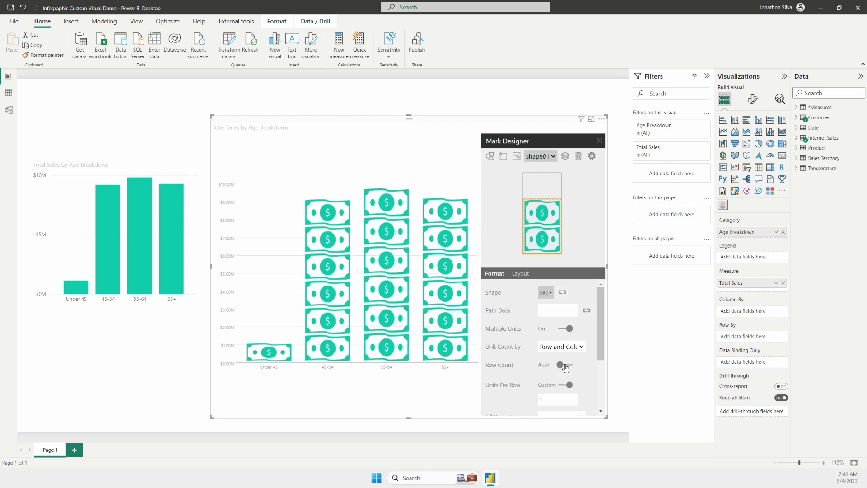
scroll(585, 377, "down", 3)
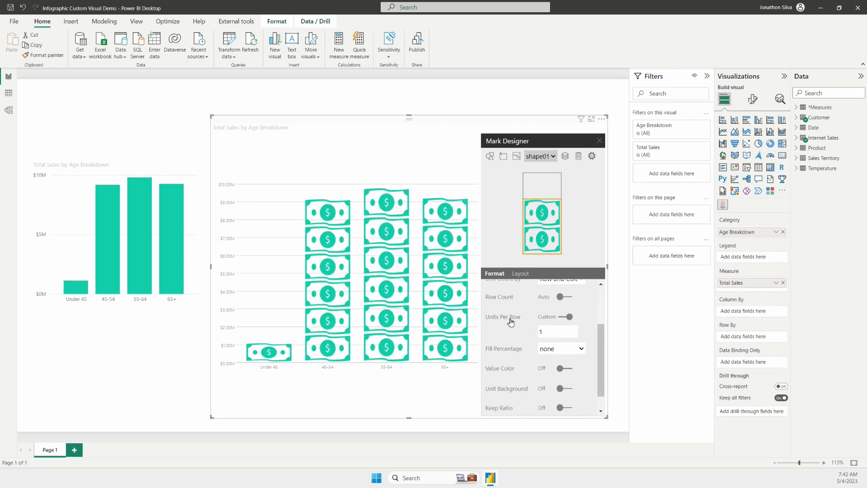
Step: Set Units Per Row to 2, briefly trying 4 before returning to 2
left_click(554, 332)
key("BackSpace")
type("2")
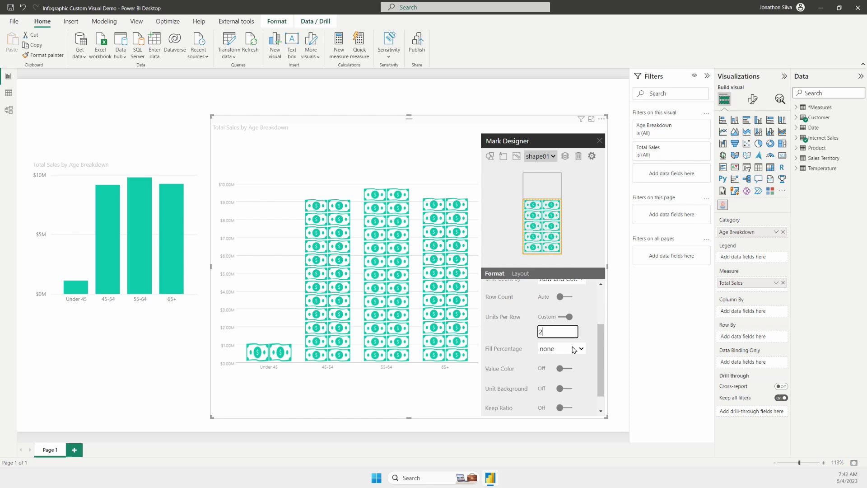
double_click(550, 335)
type("4")
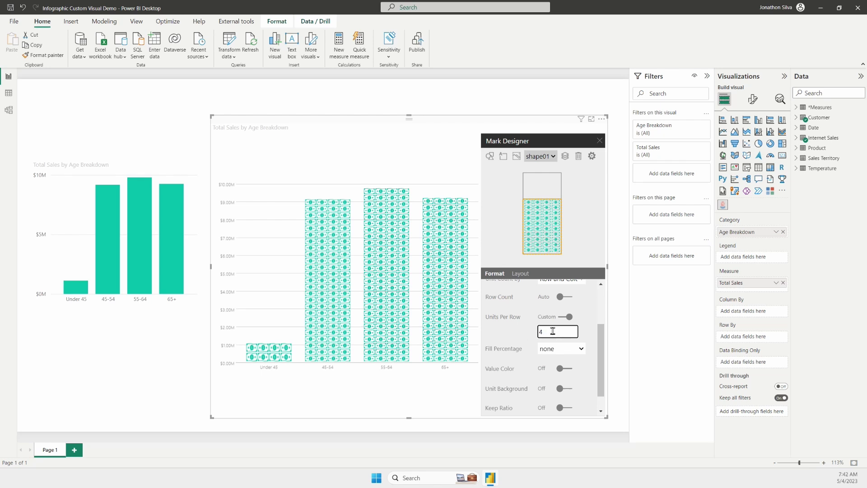
double_click(544, 331)
type("2")
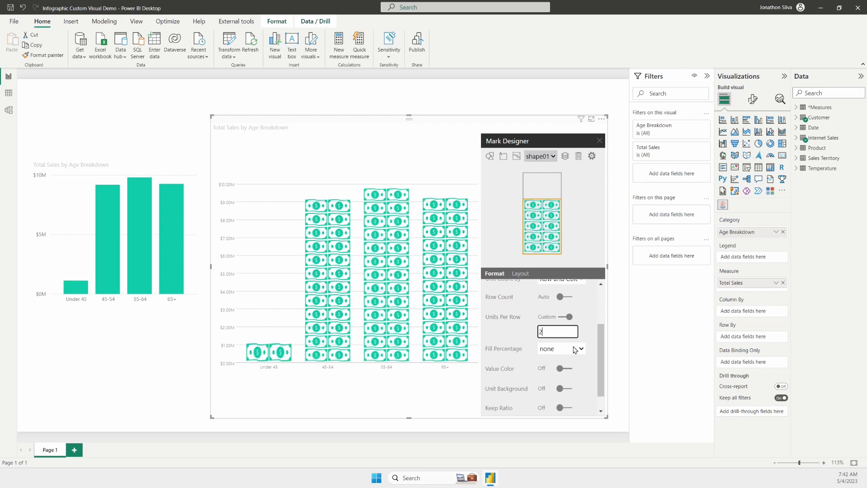
scroll(580, 323, "down", 1)
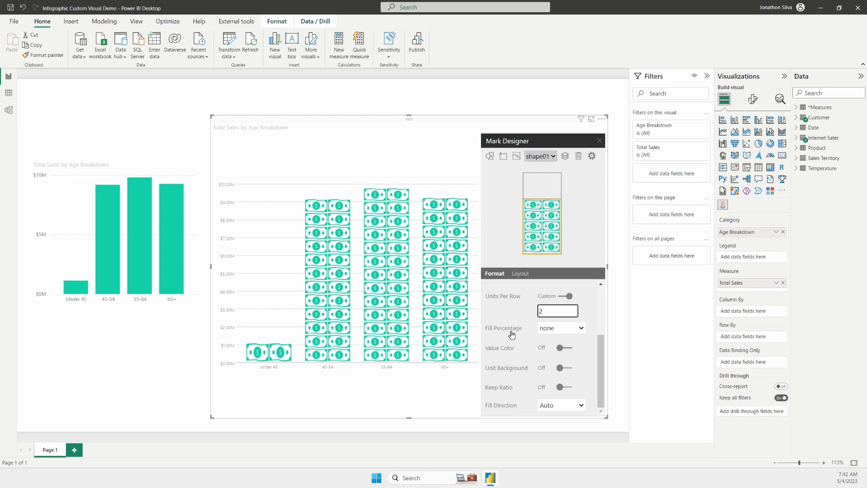
left_click(573, 332)
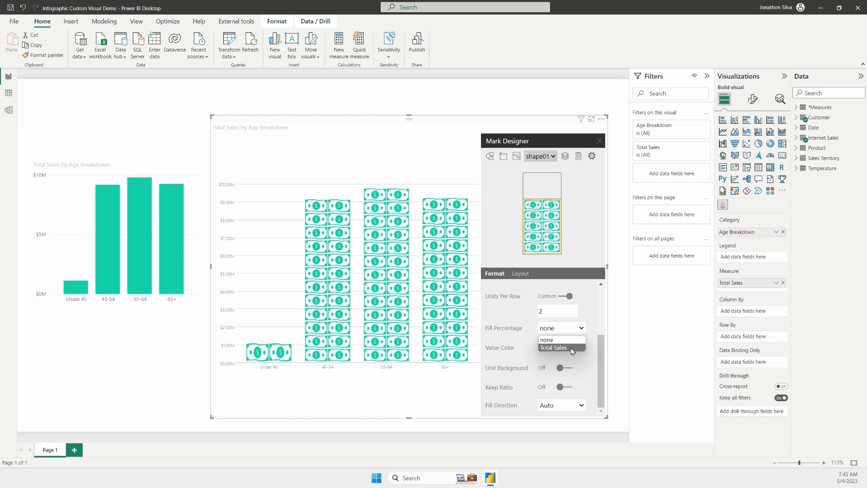
left_click(571, 348)
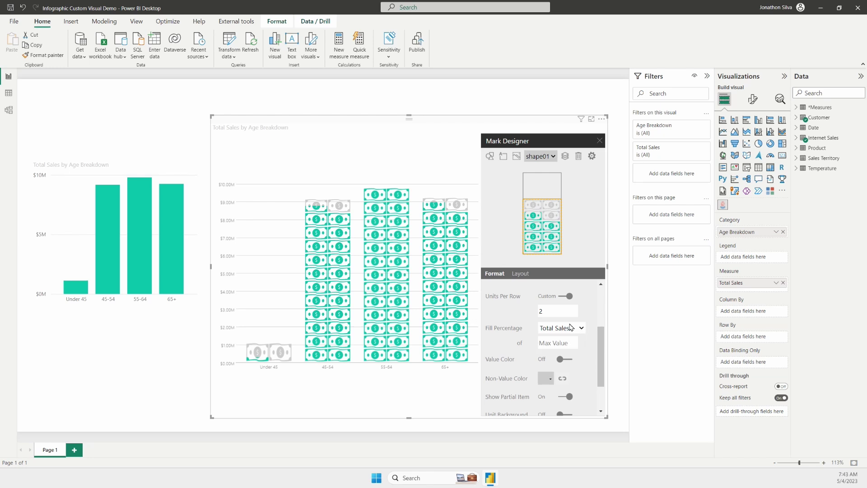
left_click(574, 328)
left_click(568, 341)
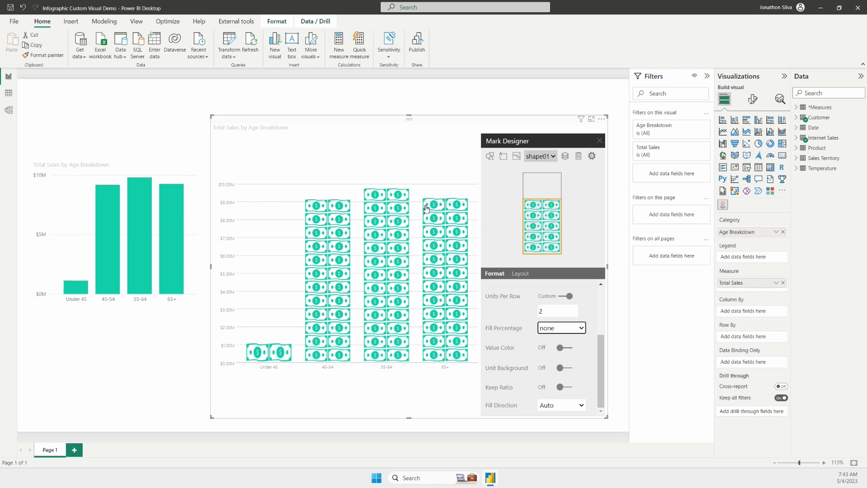
Step: Switch Value Color On, leave its colour unchanged, and open its data-binding settings
left_click(570, 348)
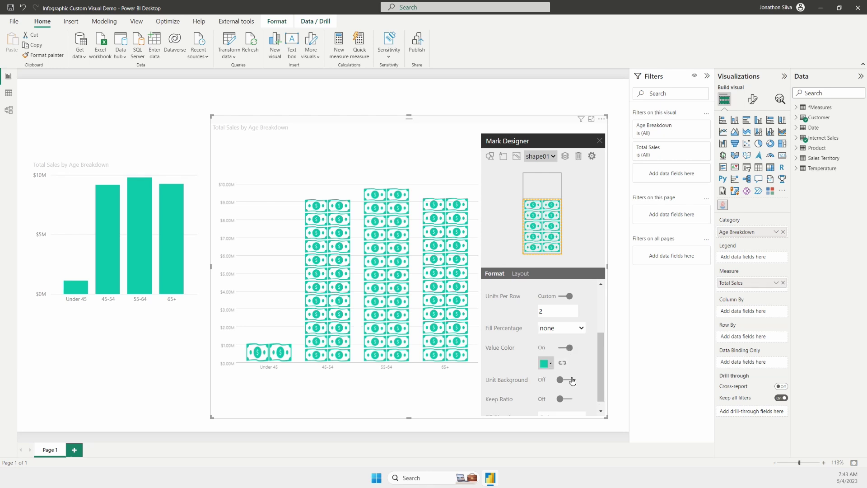
left_click(552, 368)
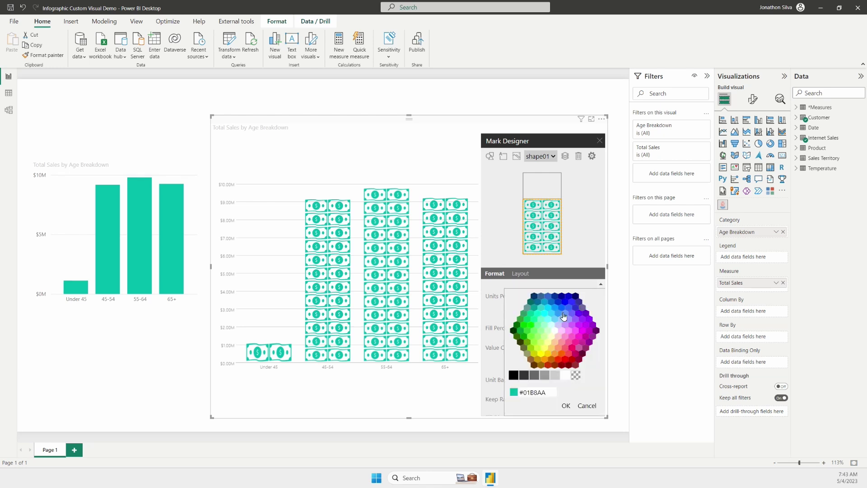
left_click(579, 254)
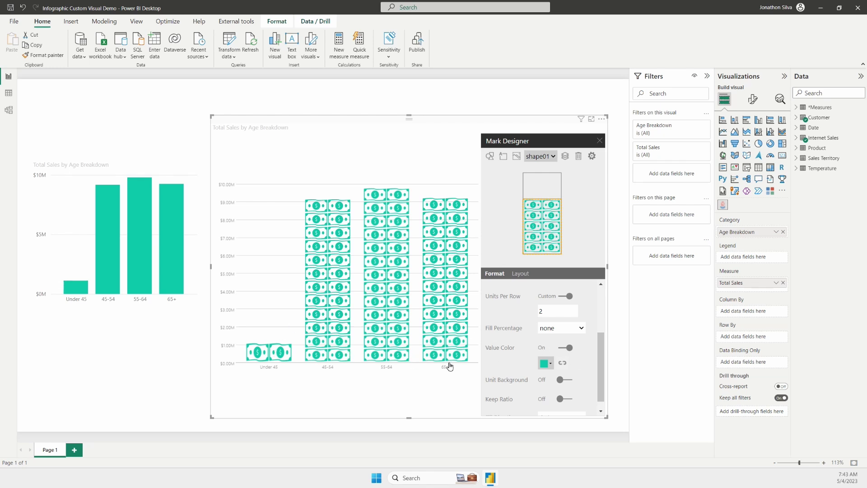
left_click(563, 364)
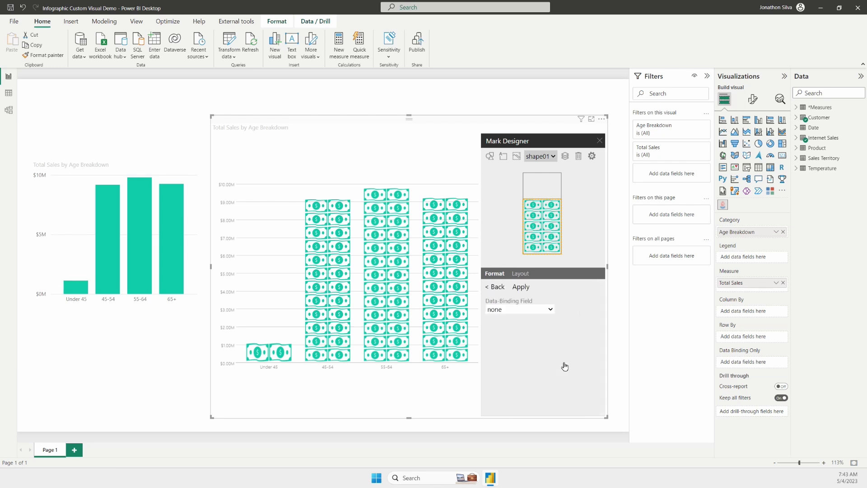
Step: Bind Value Color to the Age Breakdown field, apply it, and return to Format settings
left_click(551, 311)
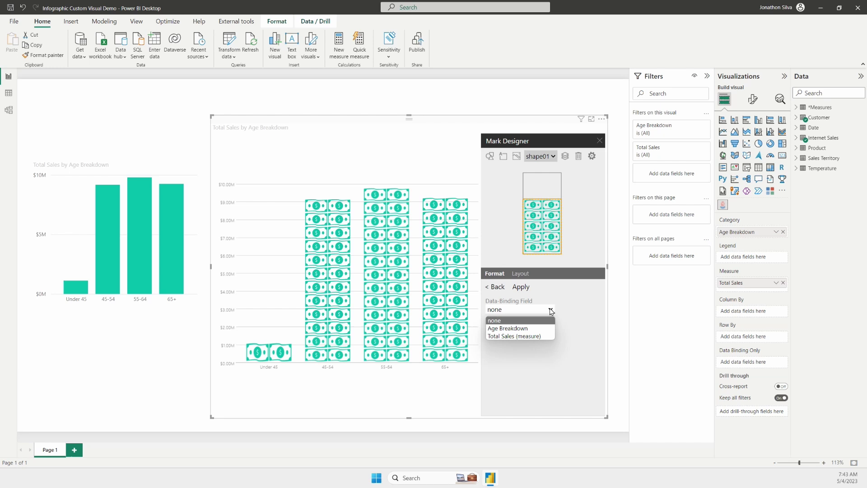
left_click(537, 331)
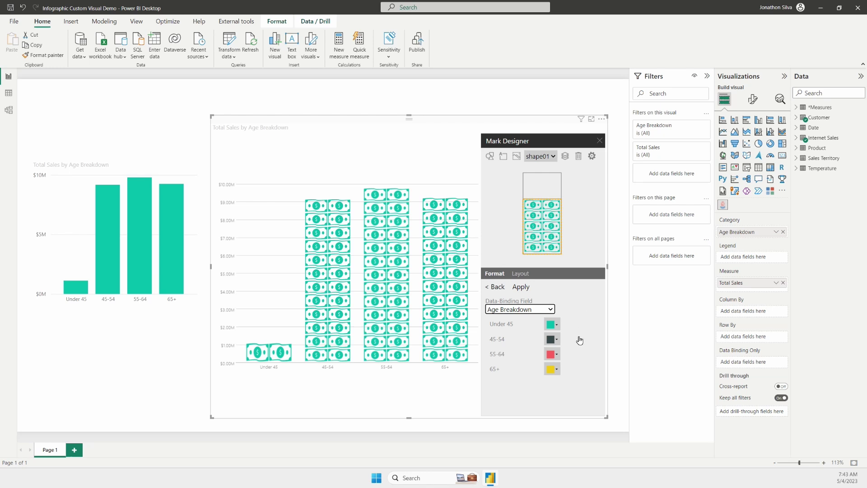
left_click(523, 288)
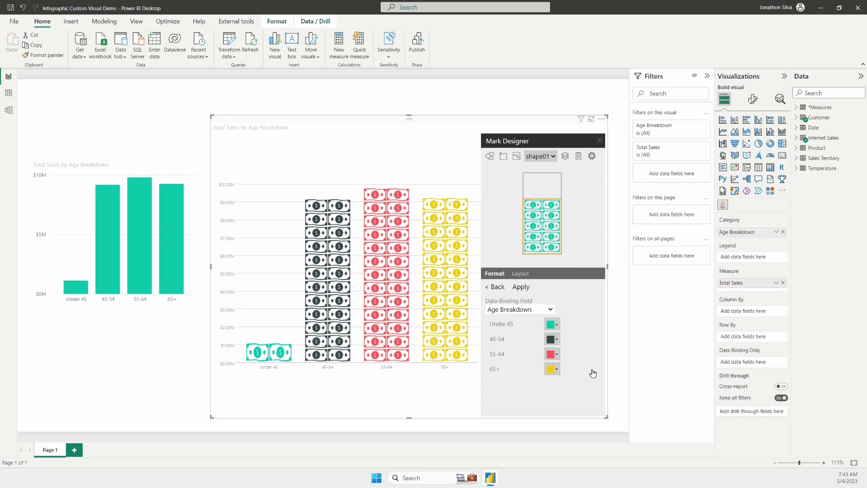
left_click(555, 324)
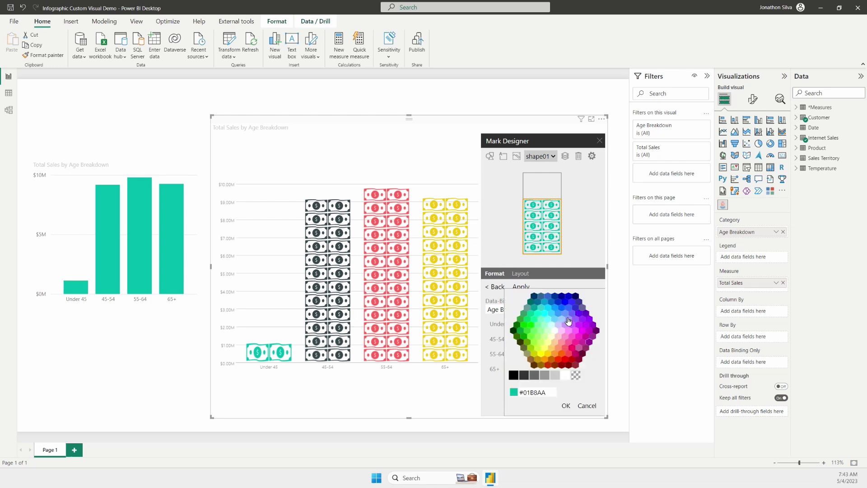
left_click(495, 404)
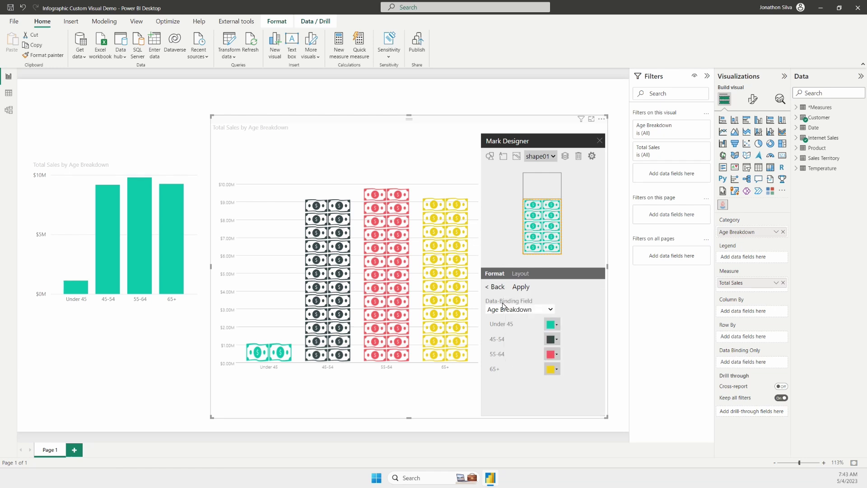
left_click(498, 287)
Step: Try unit backgrounds on the bills, remove them again, and keep the bills' original proportions
scroll(553, 339, "down", 1)
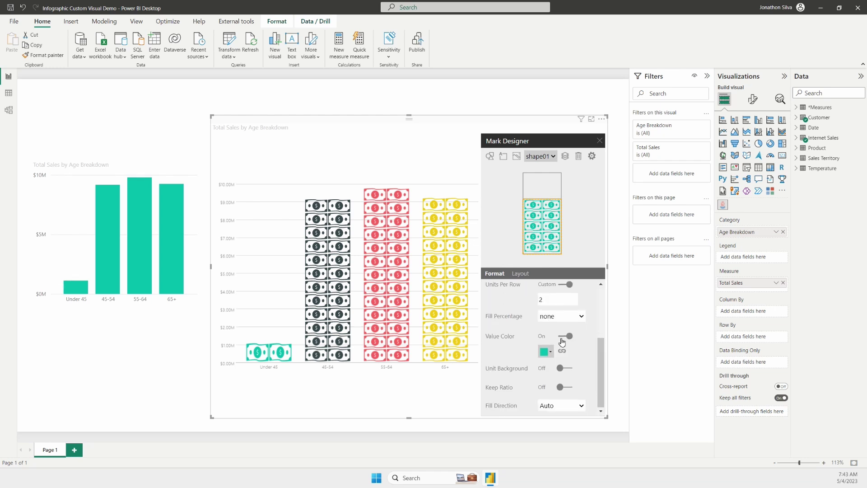
left_click(569, 372)
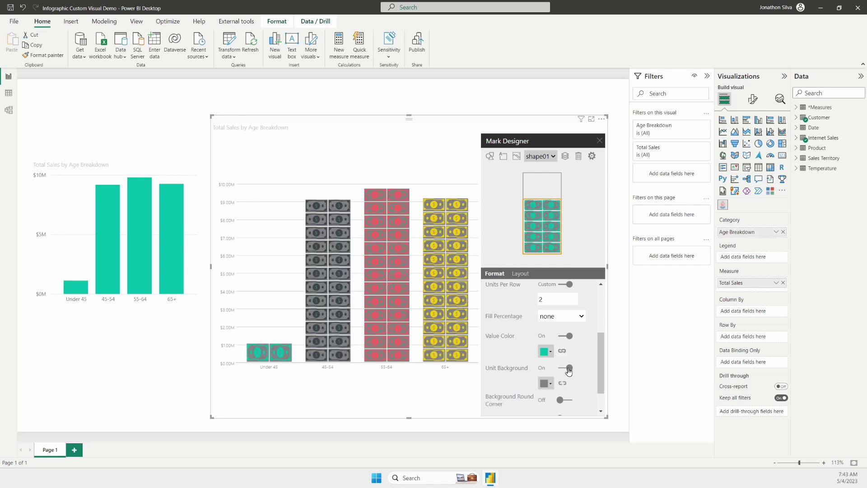
left_click(568, 372)
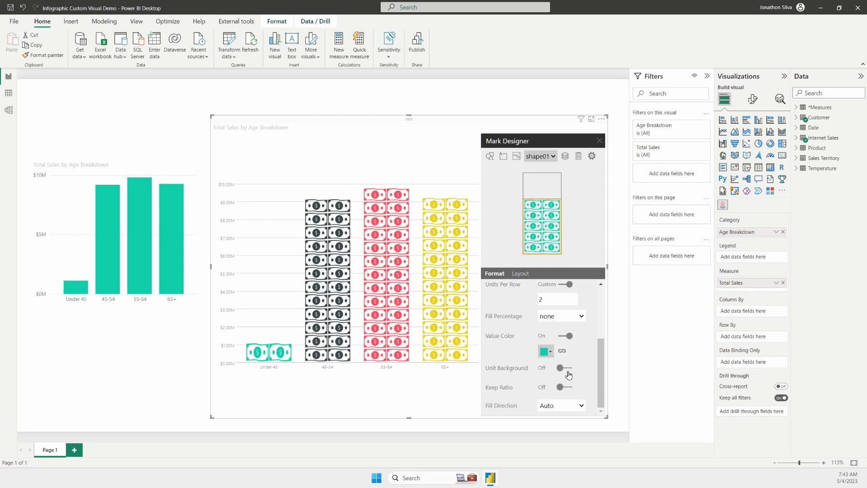
left_click(568, 388)
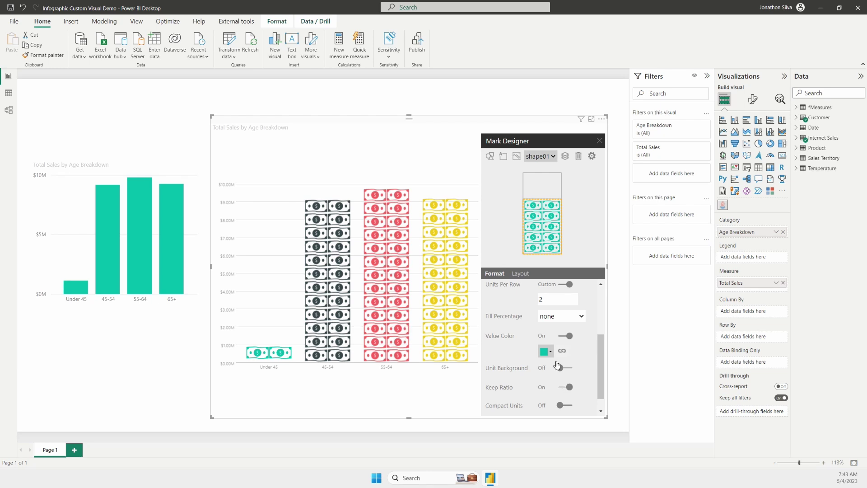
Step: Pack the bill units more compactly and leave Fill Direction on Auto
scroll(558, 365, "down", 1)
left_click(567, 388)
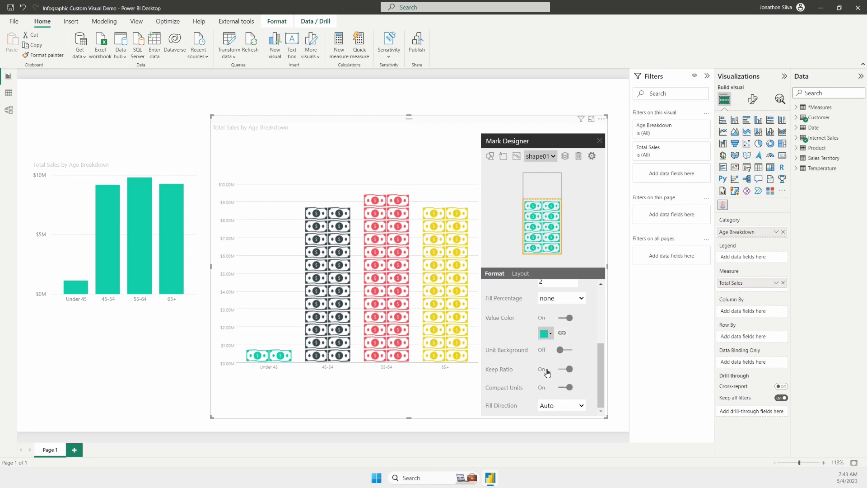
left_click(577, 408)
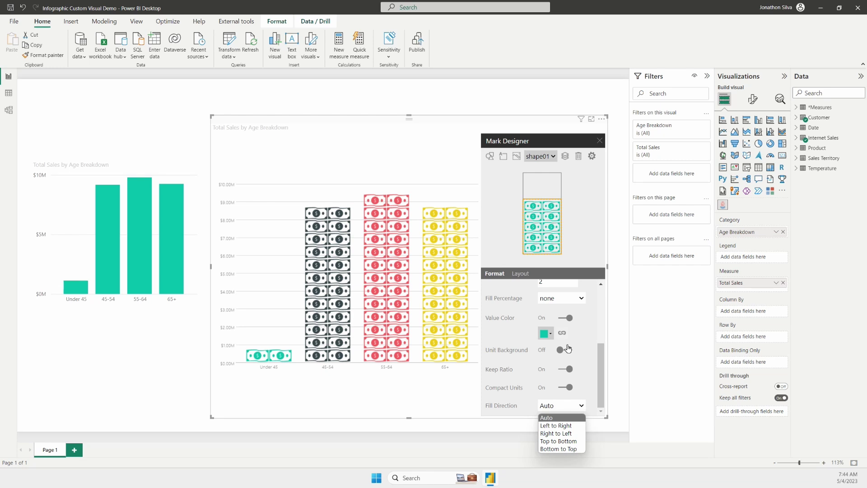
scroll(568, 349, "up", 3)
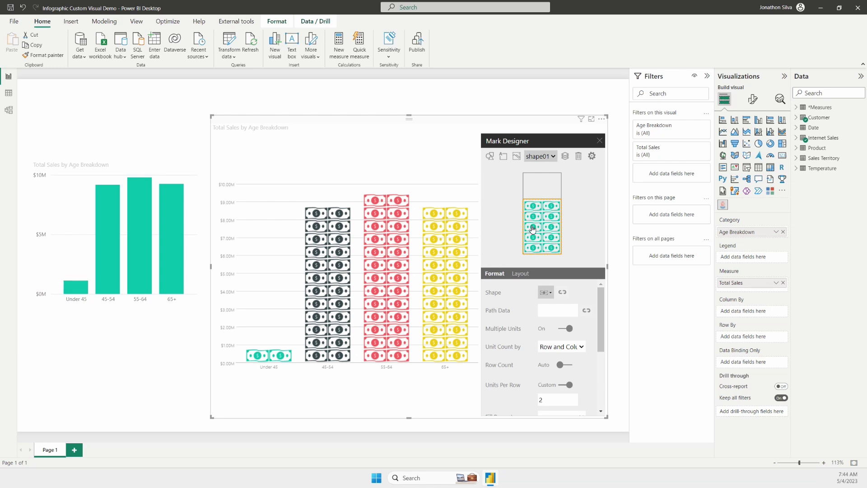
Step: Add a text mark bound to Total Sales, labelling the stacks $1.13M, $9.18M, $9.80M and $9.25M
left_click(490, 158)
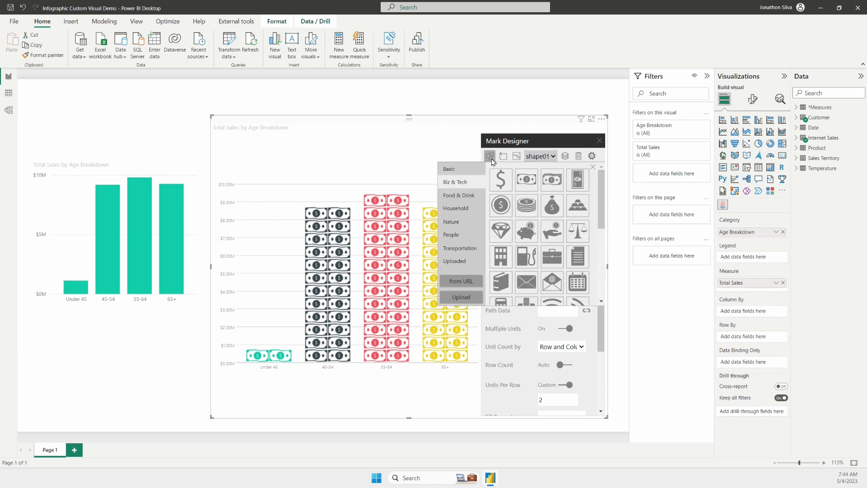
left_click(490, 157)
left_click(503, 157)
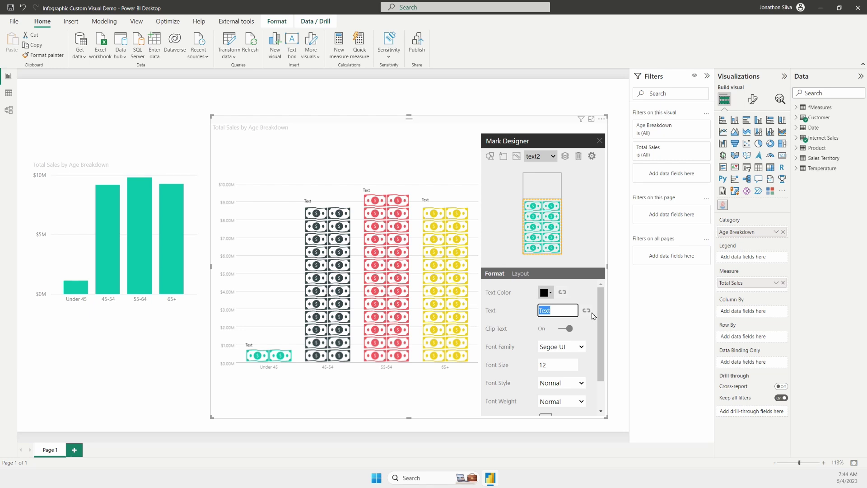
left_click(586, 311)
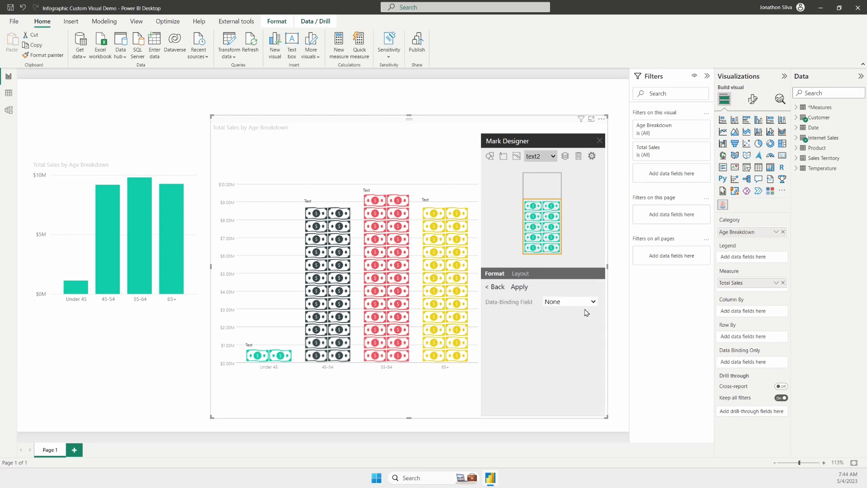
left_click(586, 301)
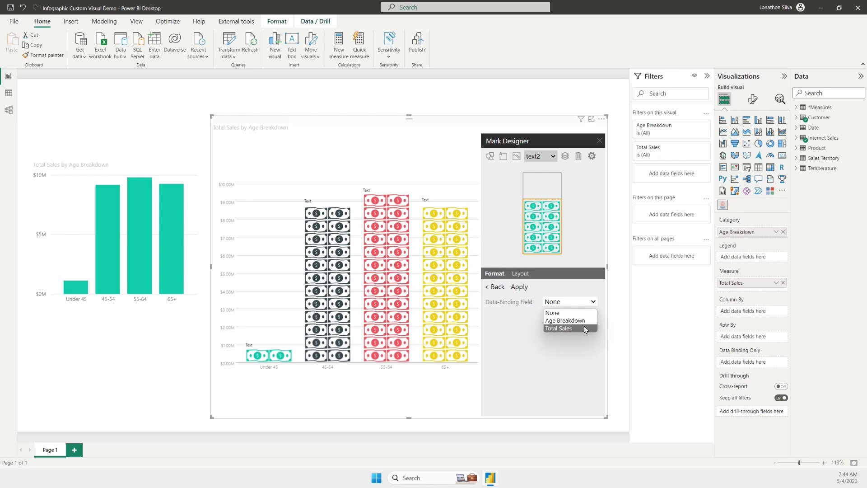
left_click(586, 329)
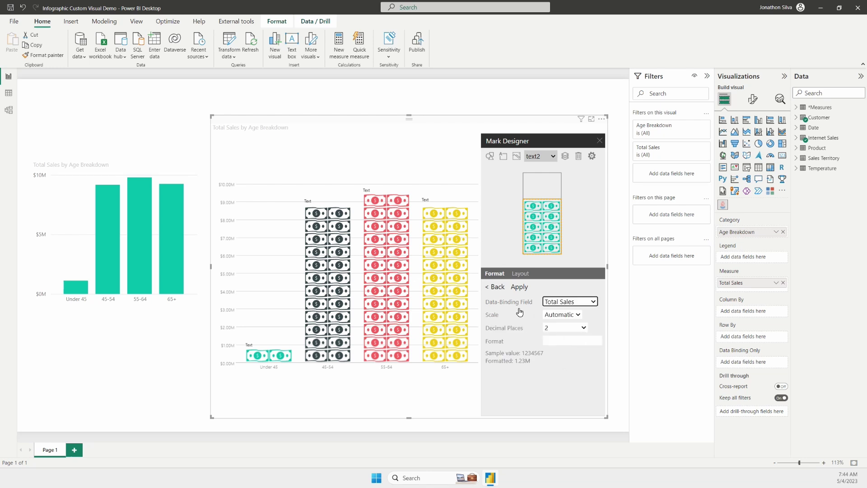
left_click(520, 288)
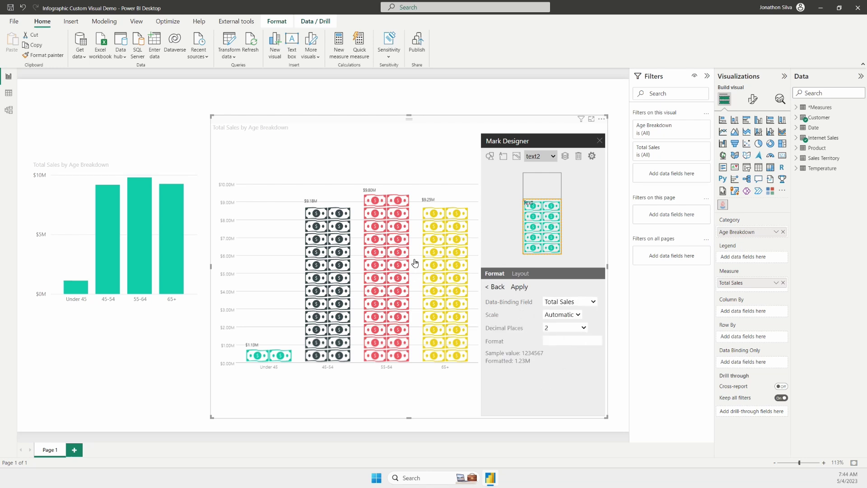
left_click(513, 289)
Step: Set the value labels to font size 18, Italic style and Bold weight
left_click(497, 288)
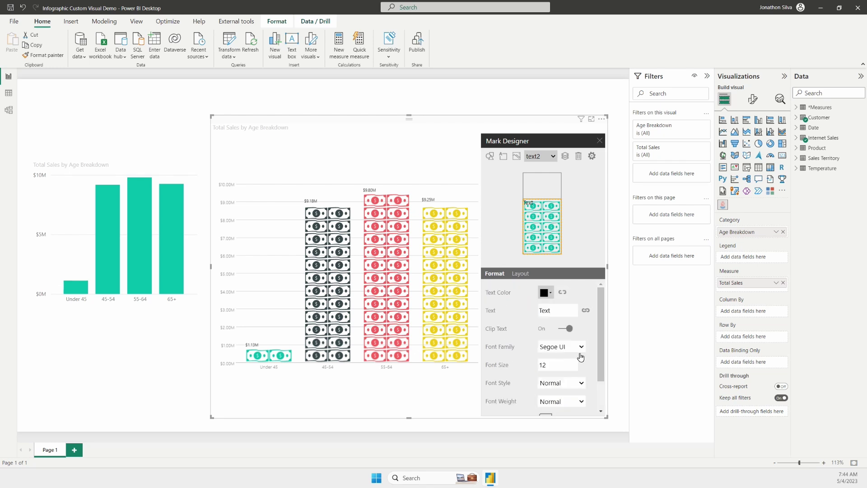
left_click(559, 365)
key("BackSpace")
type("8")
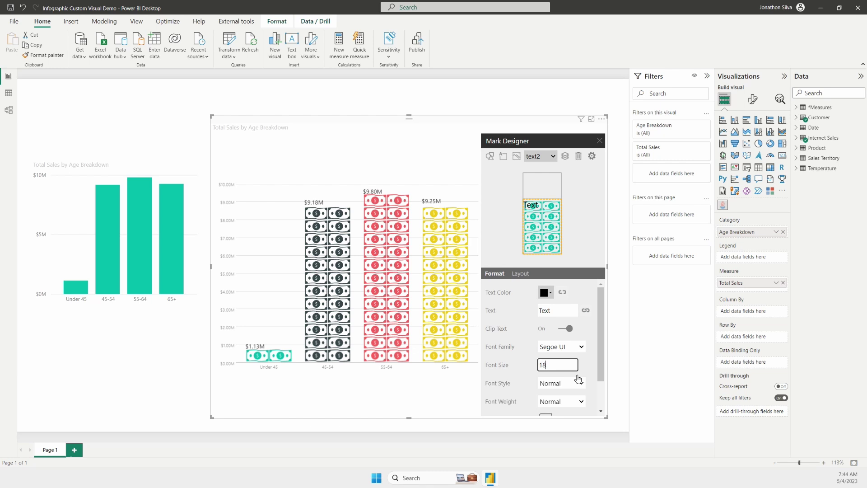
left_click(578, 383)
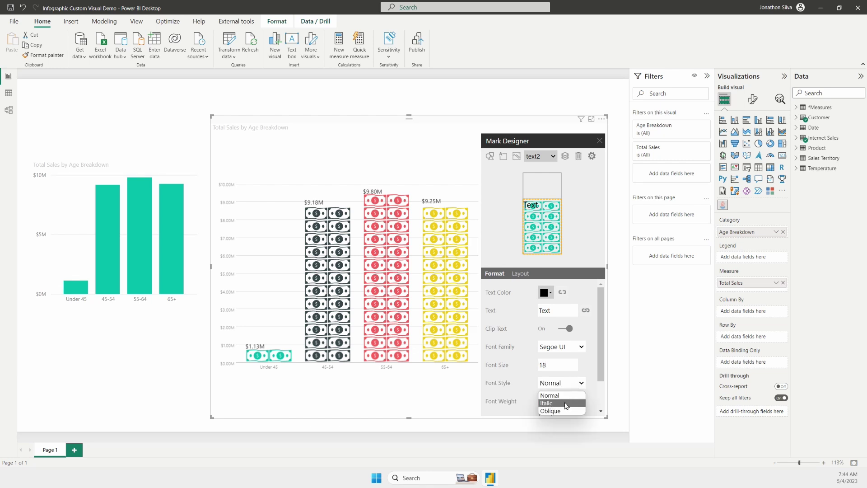
left_click(566, 404)
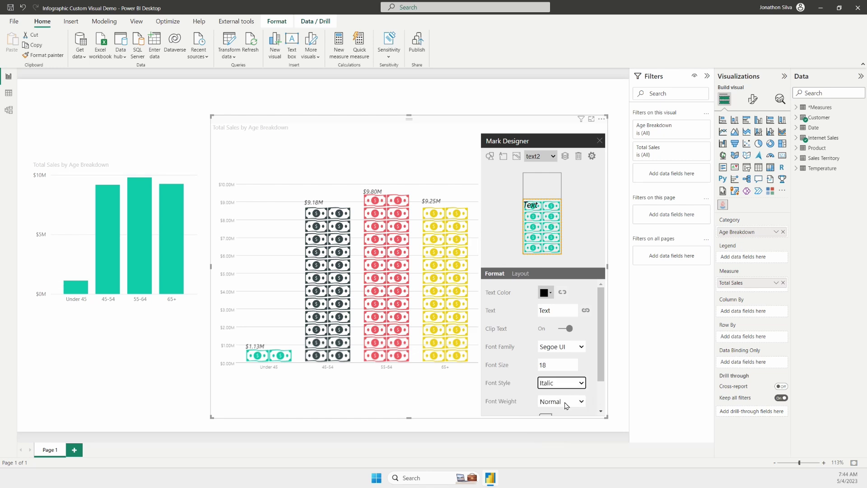
left_click(565, 401)
left_click(560, 416)
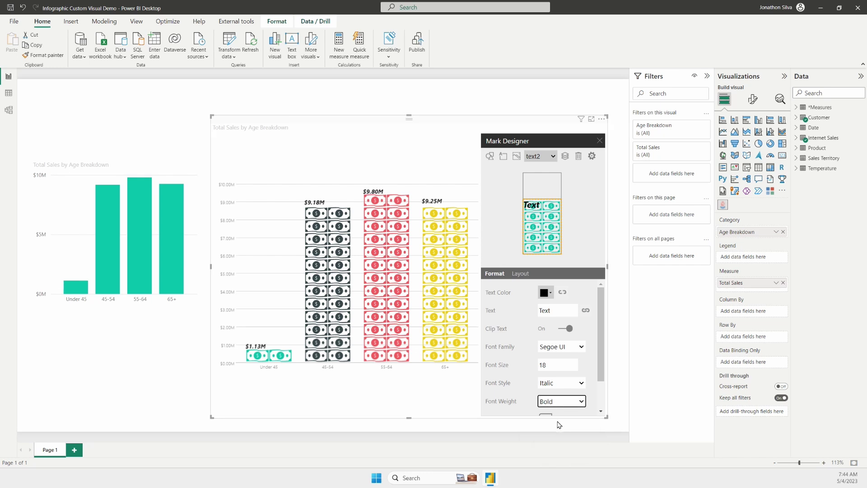
Step: Align the value labels horizontally to Center and vertically to Top
scroll(533, 348, "down", 1)
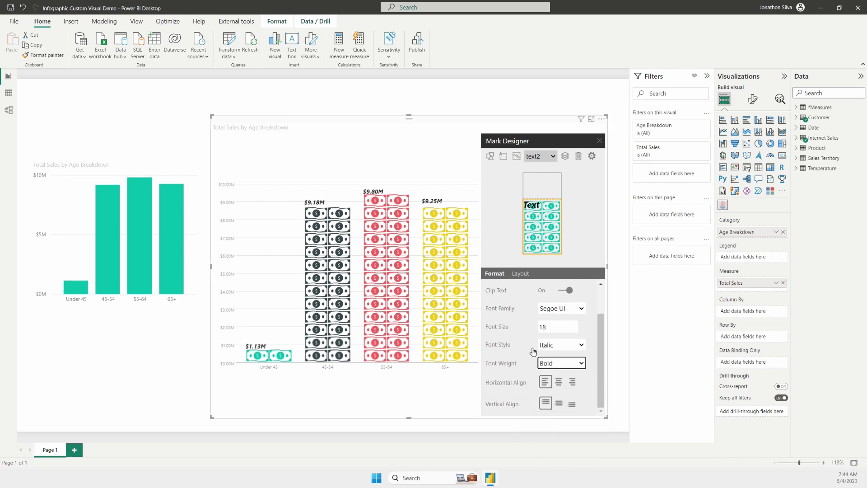
left_click(559, 382)
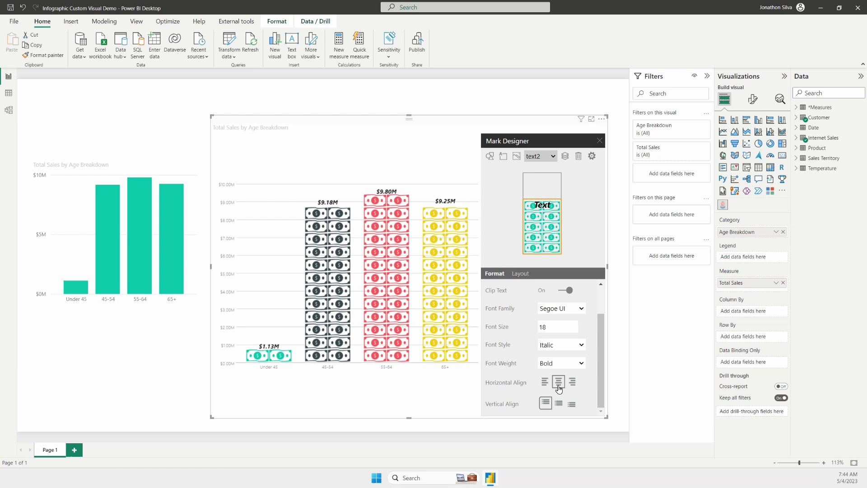
left_click(572, 403)
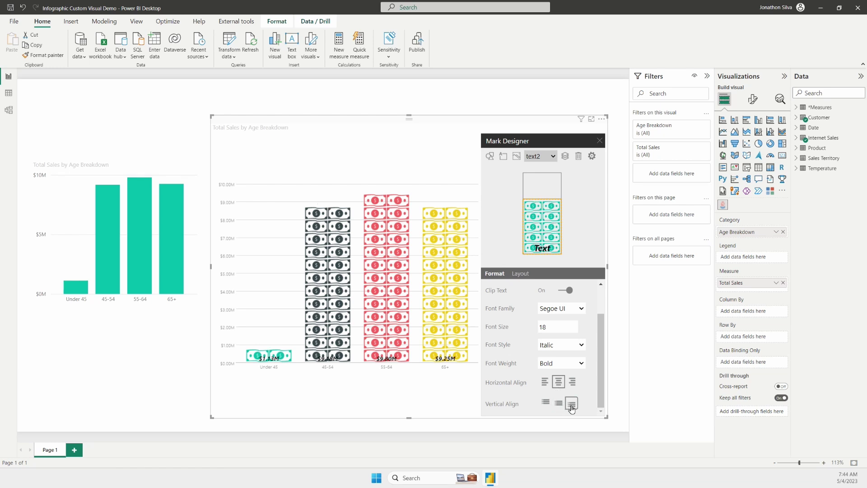
left_click(546, 403)
left_click(559, 403)
left_click(572, 404)
left_click(573, 382)
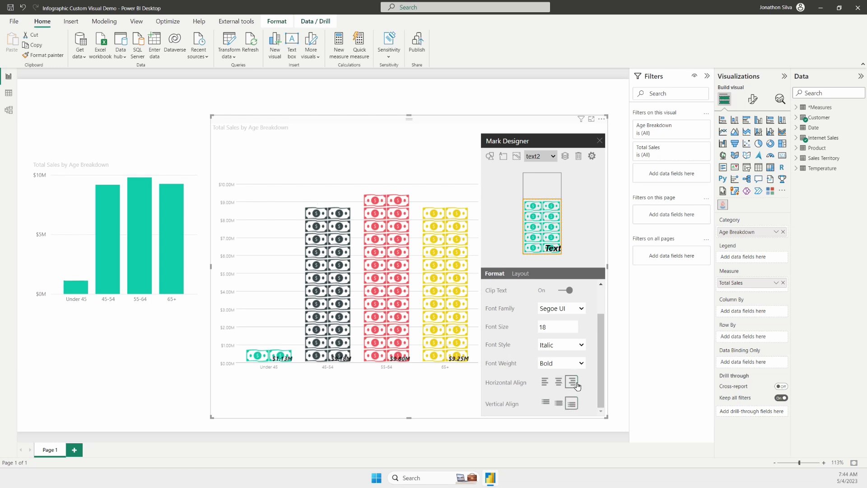
left_click(558, 382)
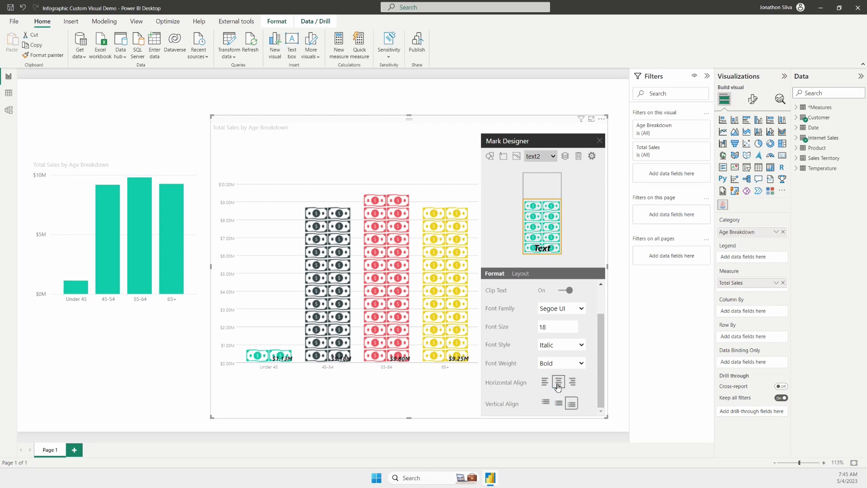
left_click(546, 403)
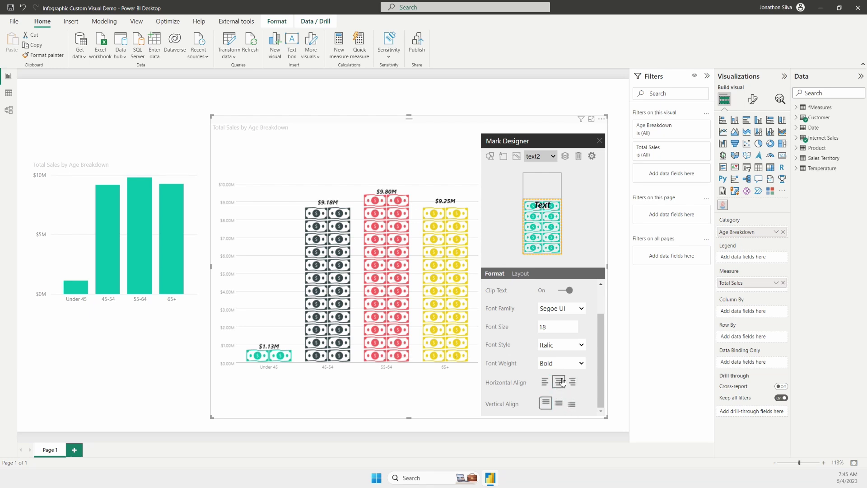
scroll(566, 366, "up", 2)
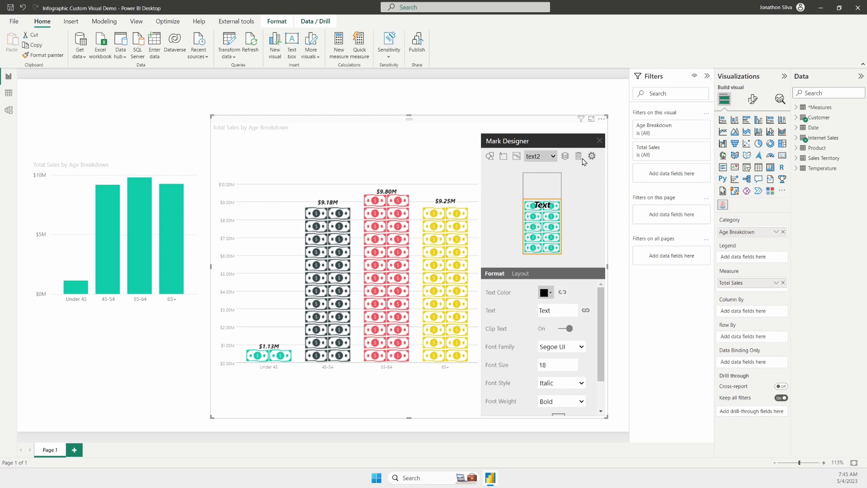
Step: Close the Mark Designer to return to the finished dollar-bill infographic
left_click(600, 141)
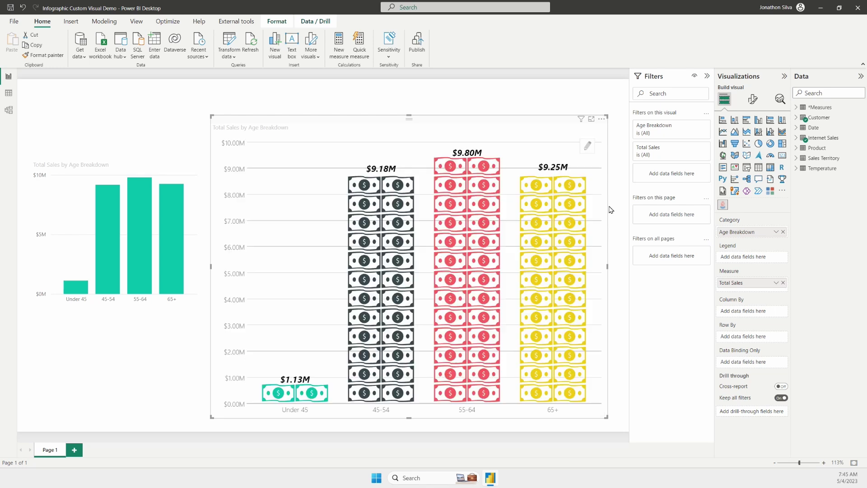
Step: Add a new report page with a large Infographic Designer visual across the canvas
left_click(74, 450)
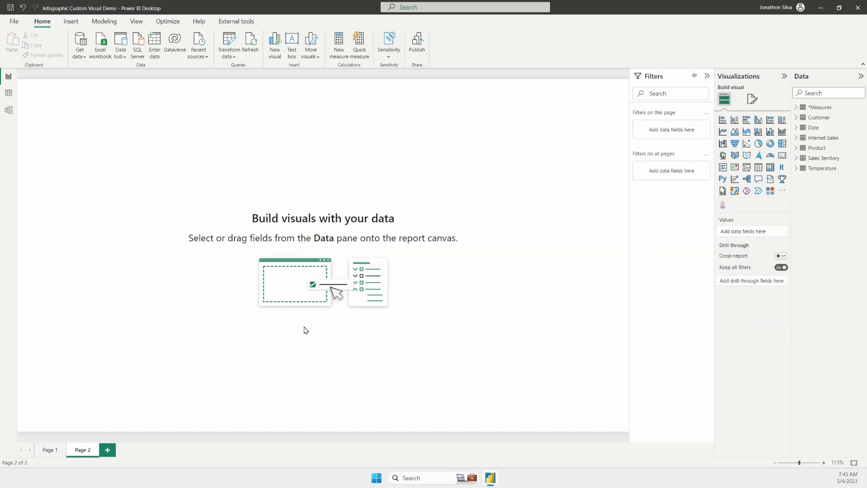
left_click(722, 206)
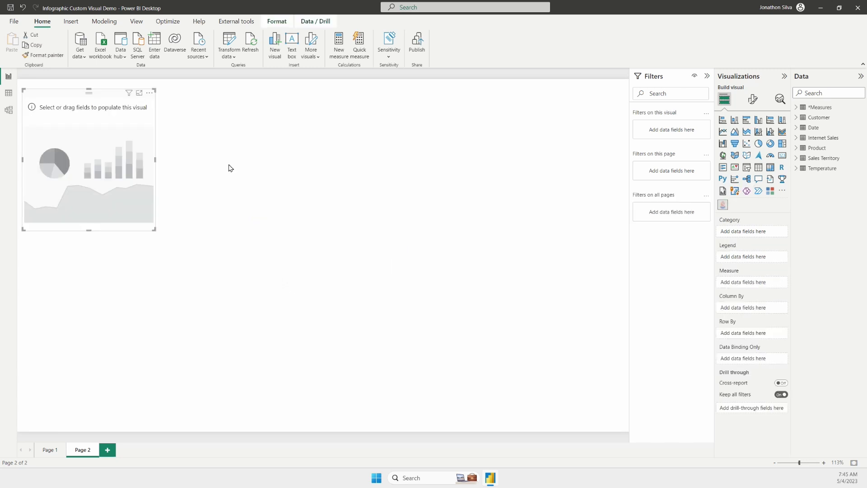
left_click_drag(154, 229, 458, 414)
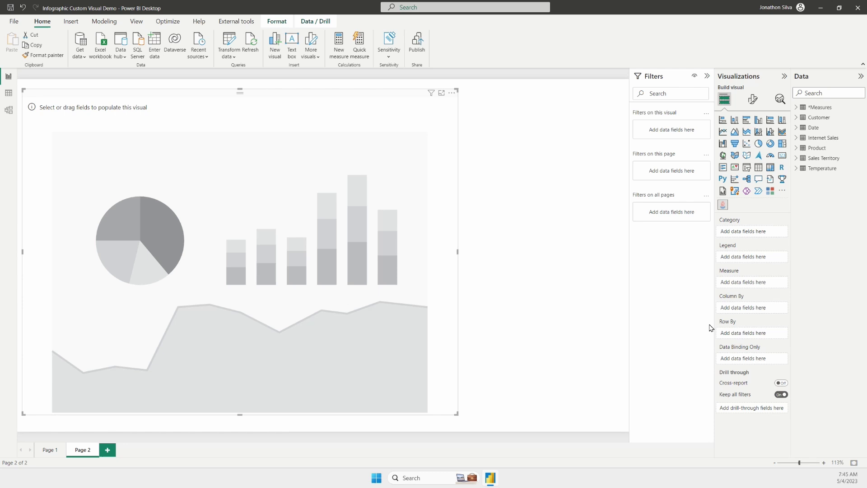
Step: Put Internet Sales' Total Sales in Measure and Customer's Gender in Category
left_click(796, 137)
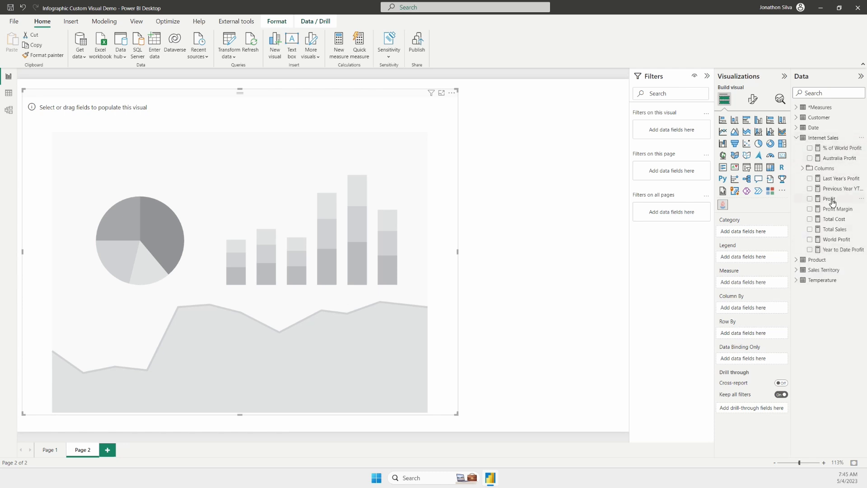
left_click_drag(835, 230, 757, 284)
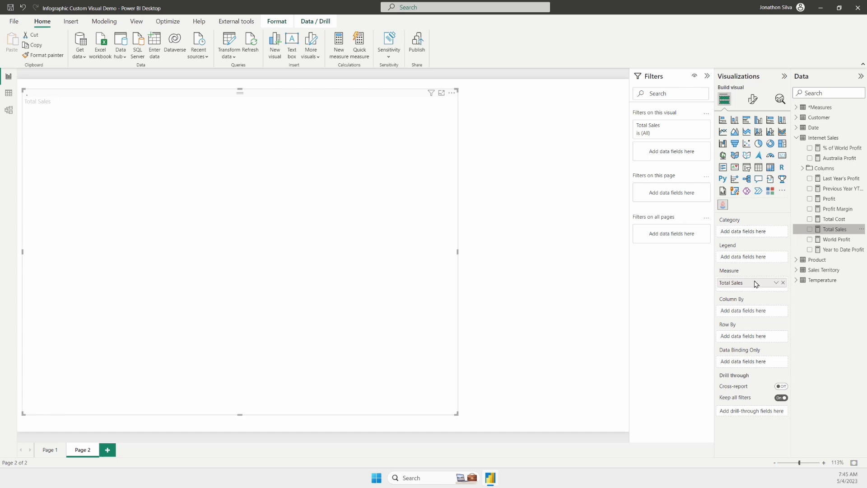
left_click(796, 138)
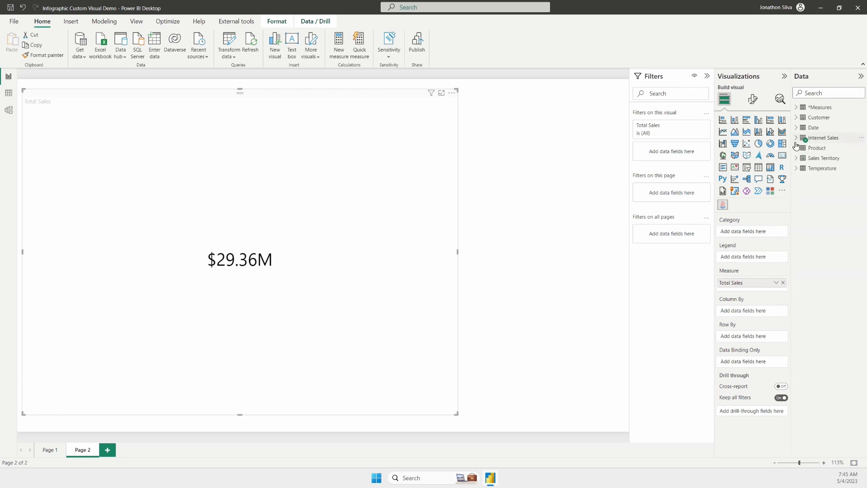
left_click(796, 118)
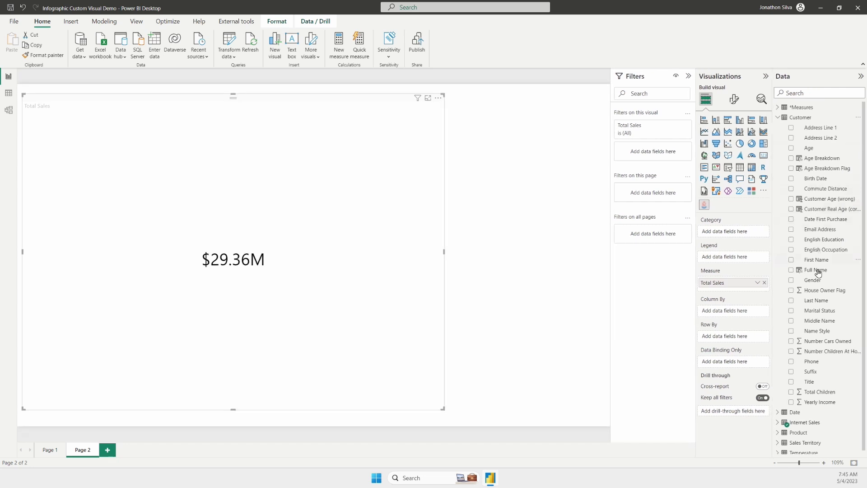
left_click(791, 280)
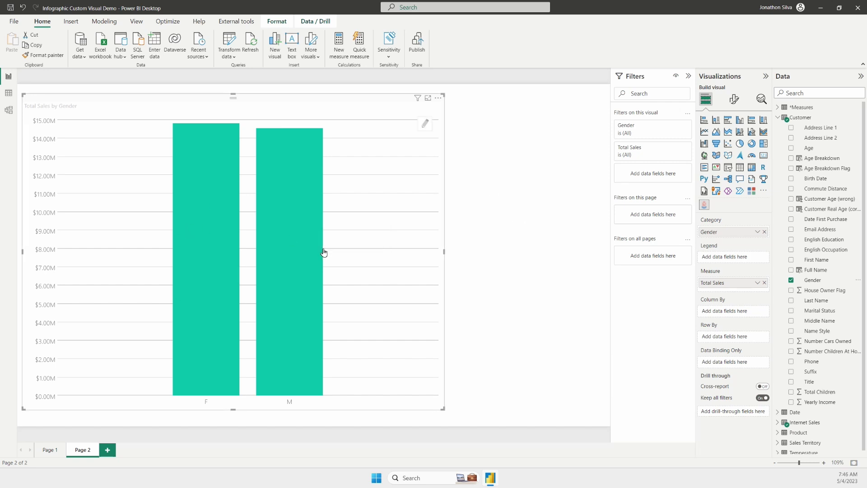
Step: Bind the mark's Shape to Gender, using a female person icon for F and a male icon for M
left_click(426, 124)
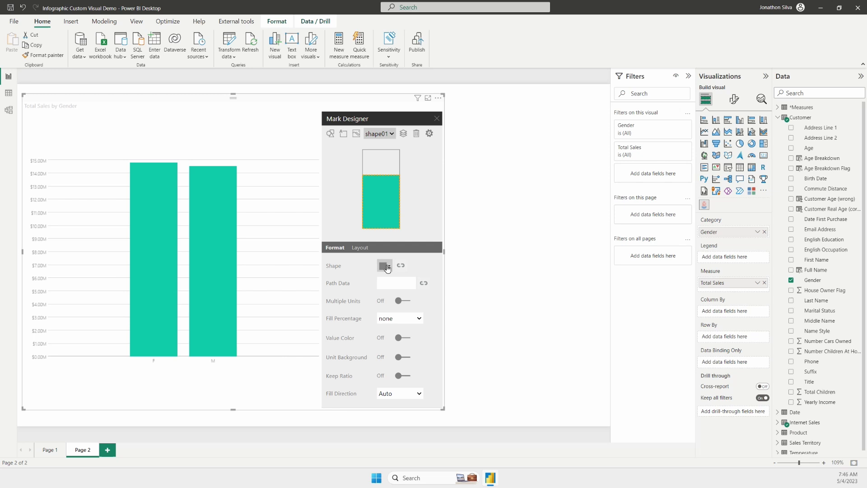
mouse_move(232, 272)
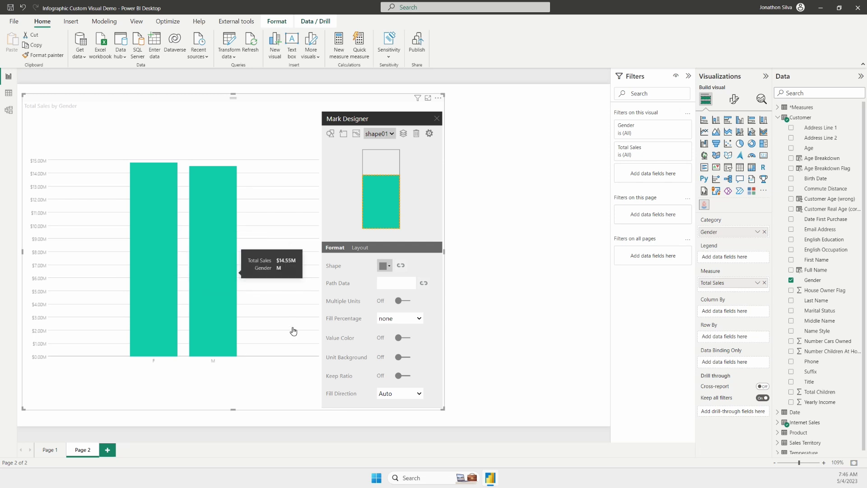
left_click(402, 267)
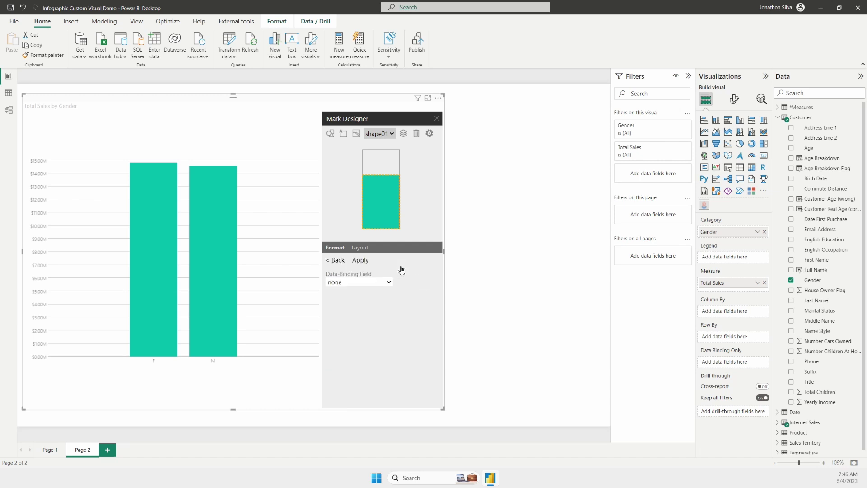
left_click(387, 283)
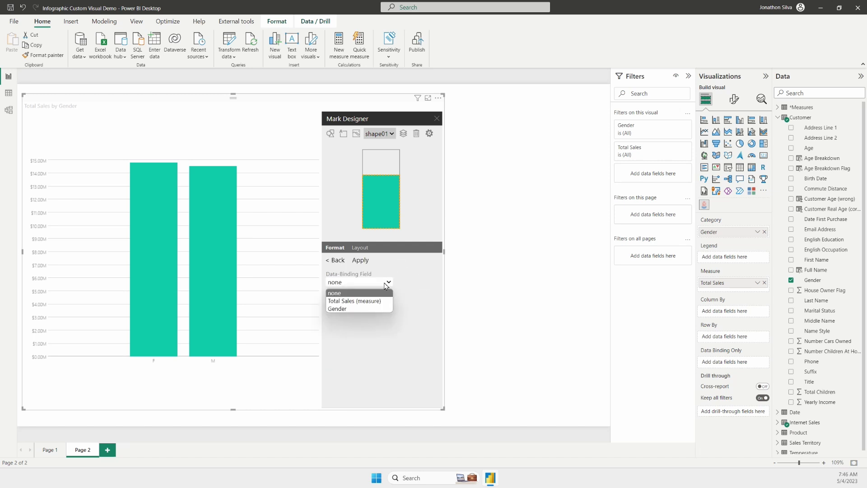
left_click(373, 308)
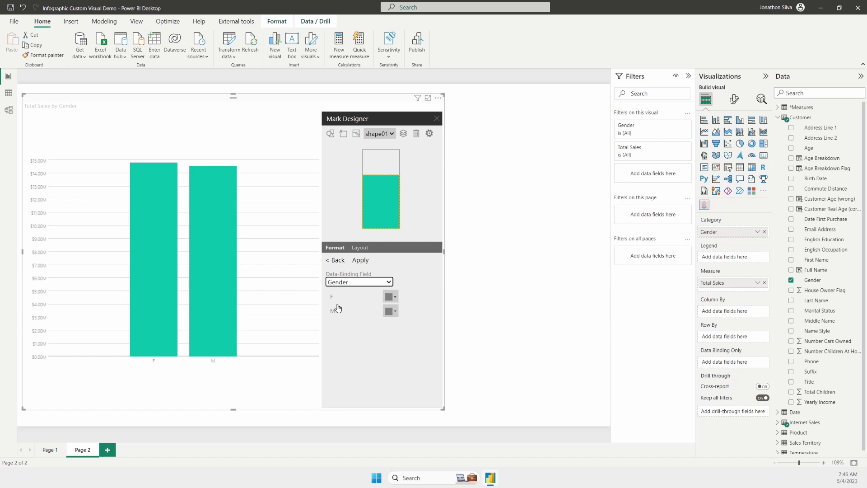
left_click(391, 297)
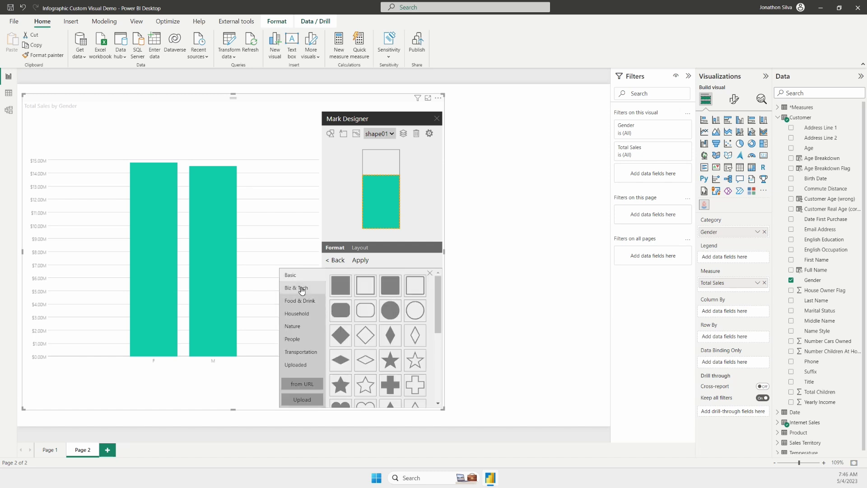
left_click(304, 339)
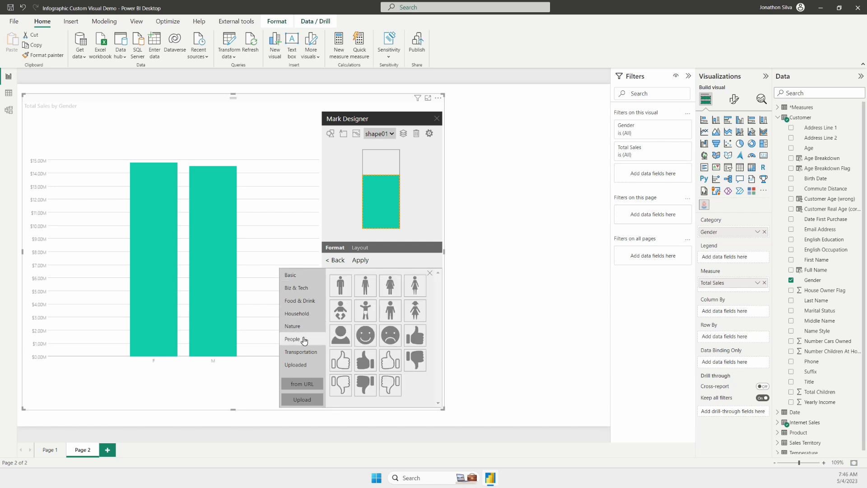
left_click(391, 285)
left_click(392, 311)
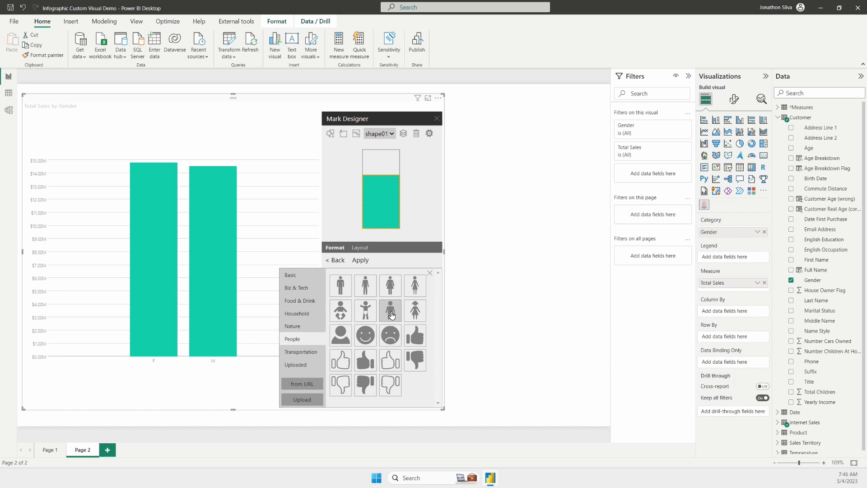
left_click(345, 293)
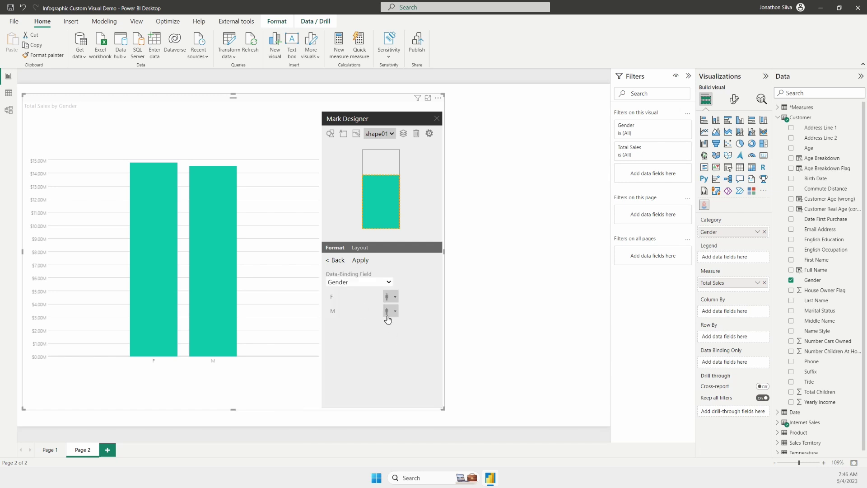
left_click(354, 261)
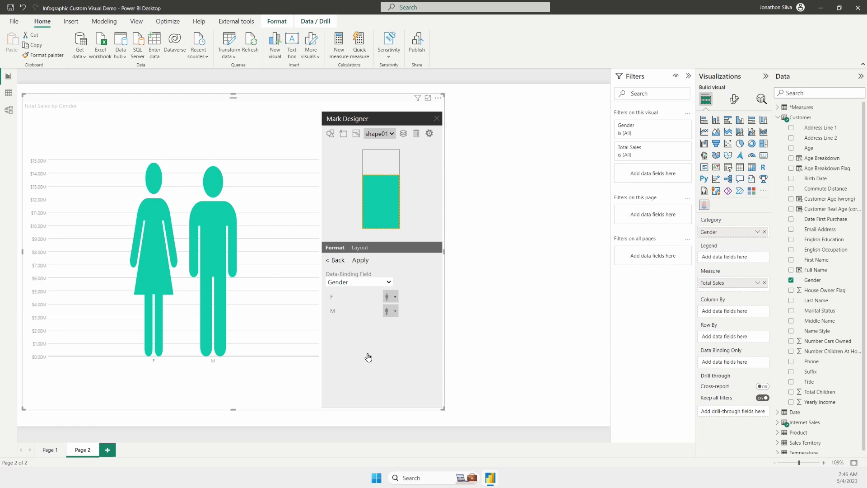
Step: Keep one figure per bar, set Fill Percentage to Total Sales with Max Value empty, and turn Value Color on
left_click(337, 261)
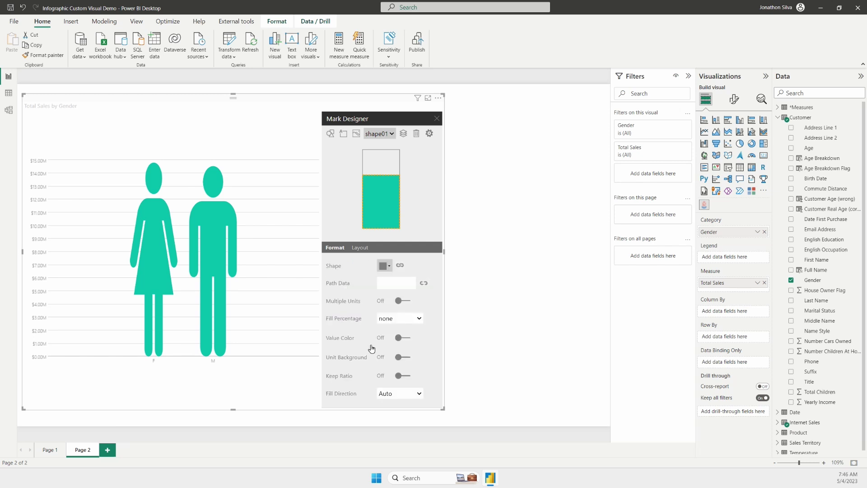
left_click(406, 302)
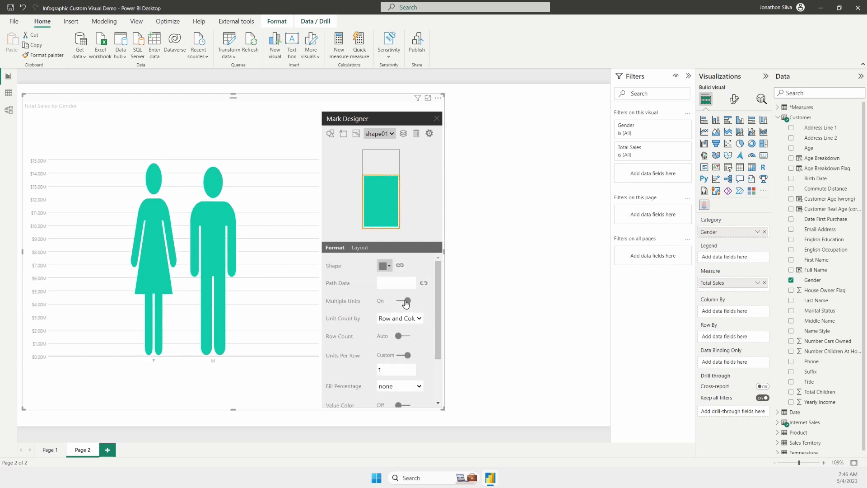
left_click(405, 301)
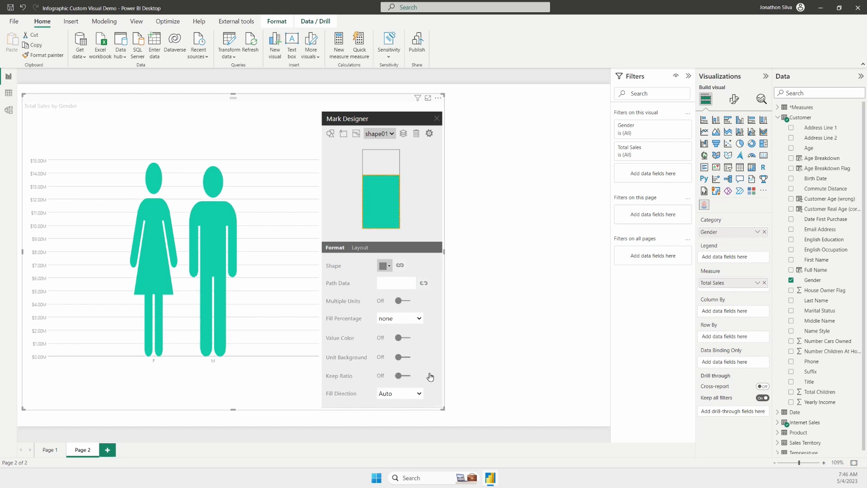
left_click(415, 319)
left_click(413, 337)
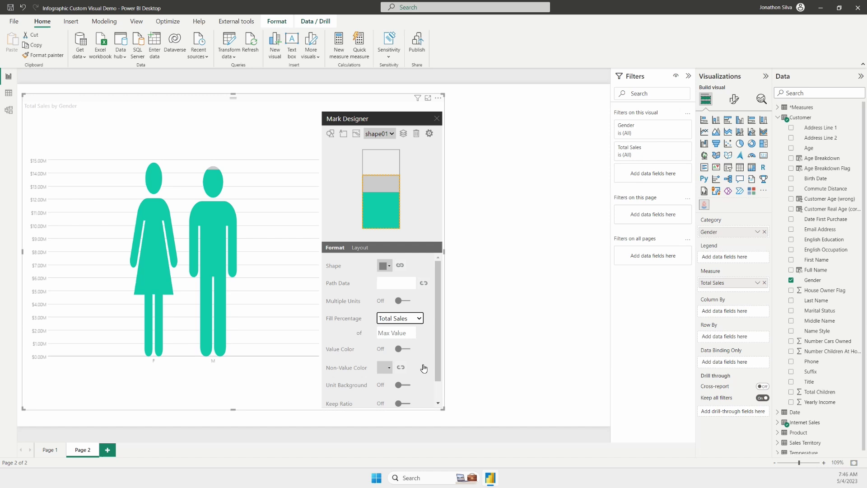
left_click(410, 333)
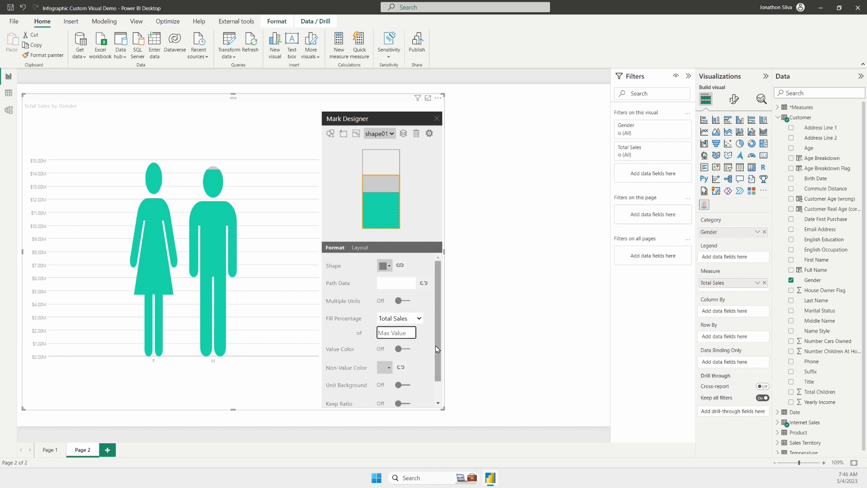
type("1")
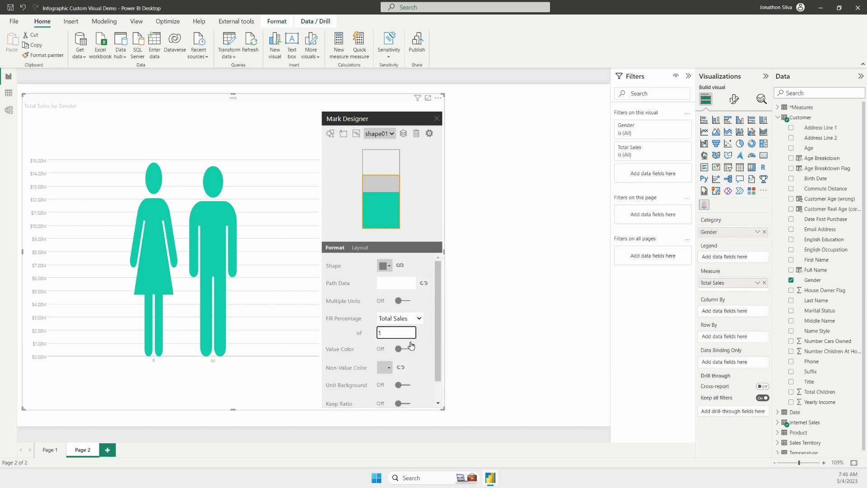
key("BackSpace")
left_click(404, 349)
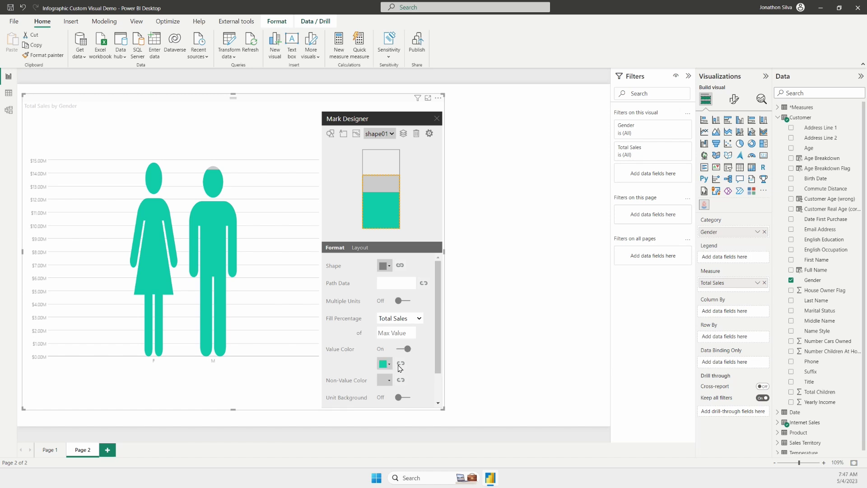
Step: Bind Value Color to Gender, using pink for F and blue #0000FF for M
left_click(401, 363)
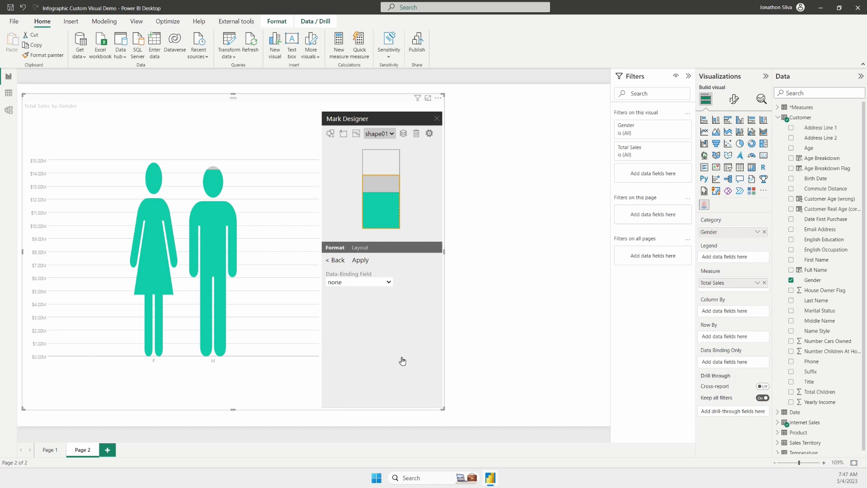
left_click(388, 283)
left_click(386, 303)
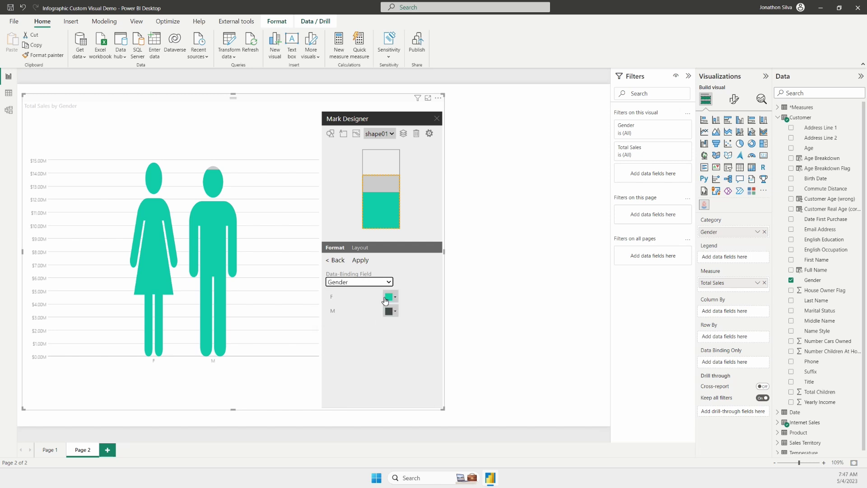
left_click(386, 300)
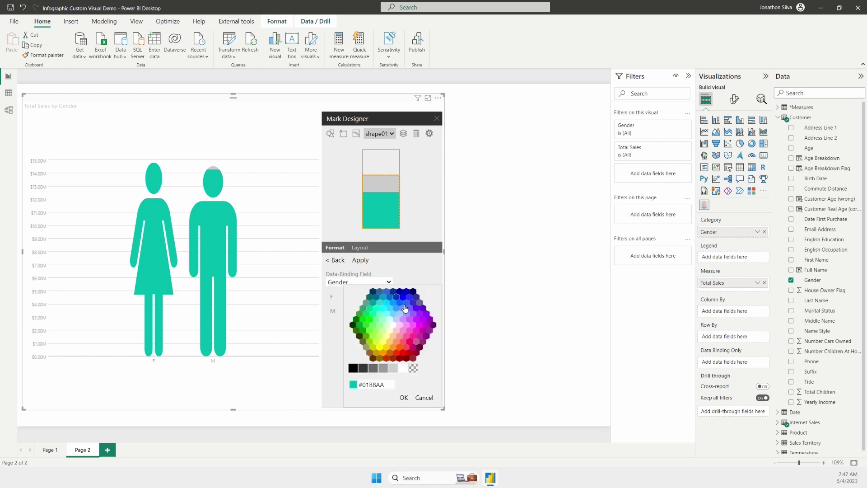
left_click(418, 333)
left_click(404, 397)
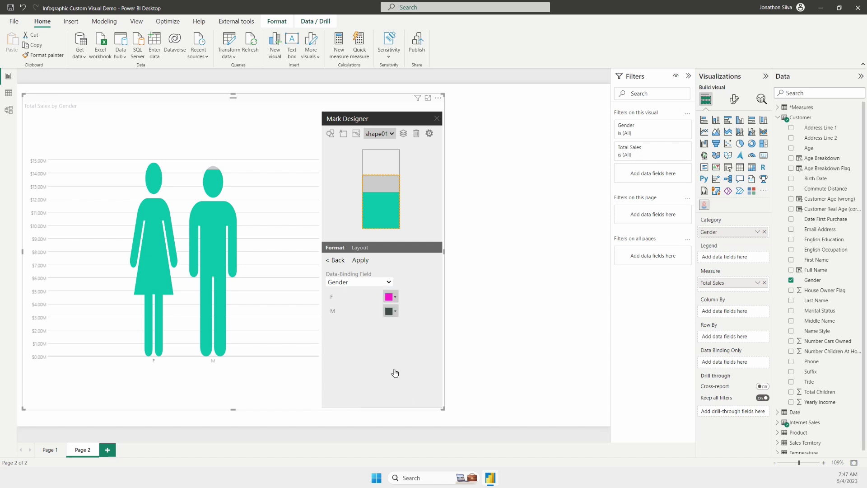
left_click(391, 311)
left_click(404, 299)
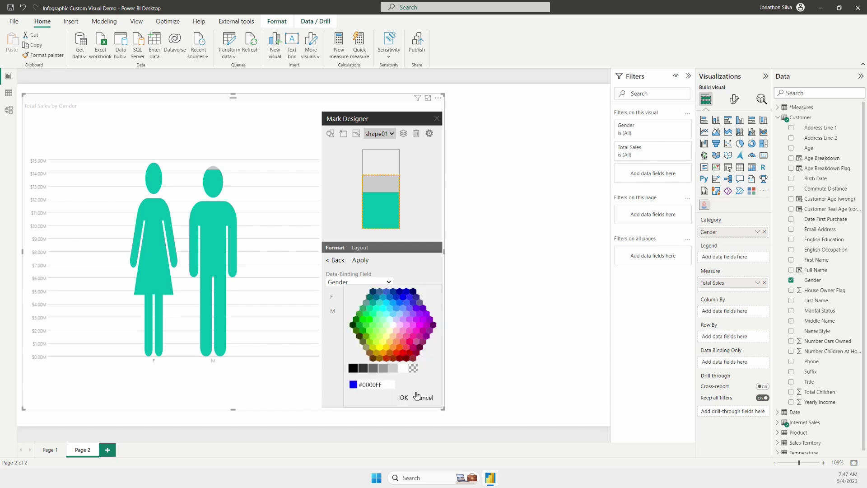
left_click(404, 397)
left_click(361, 261)
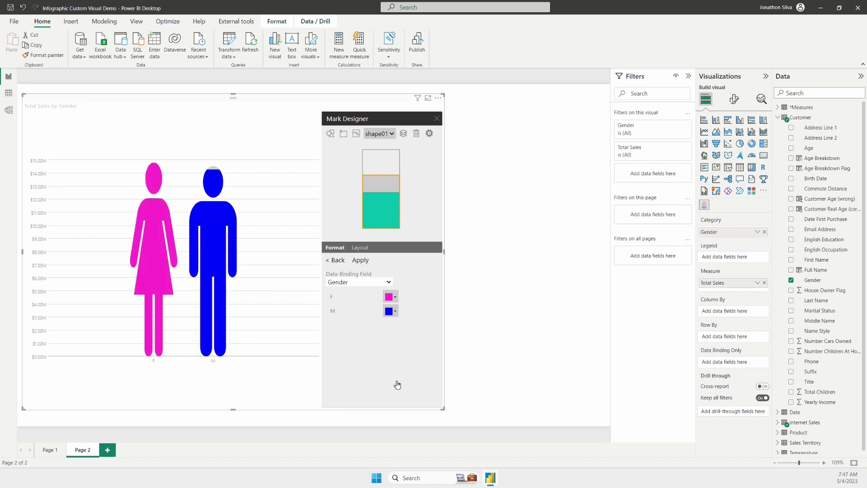
Step: Show Total Sales in the Measure well as Percent of grand total (%GT Total Sales)
left_click(337, 261)
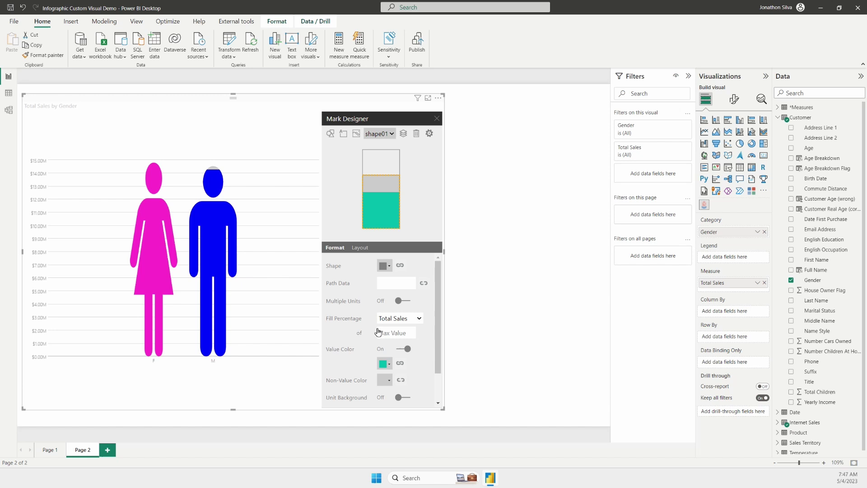
scroll(405, 353, "down", 1)
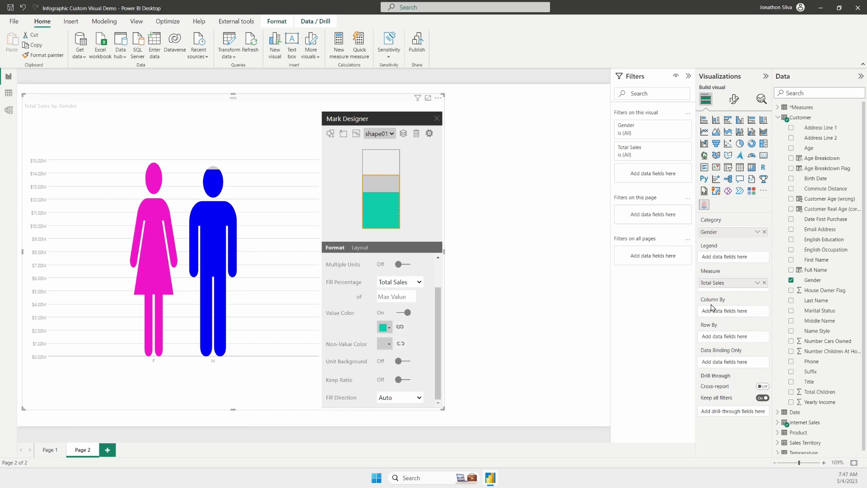
left_click(758, 283)
mouse_move(789, 315)
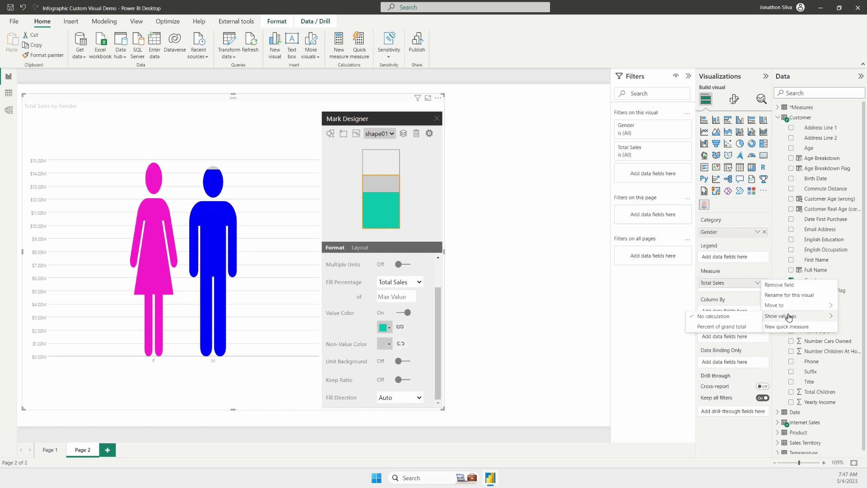
left_click(744, 326)
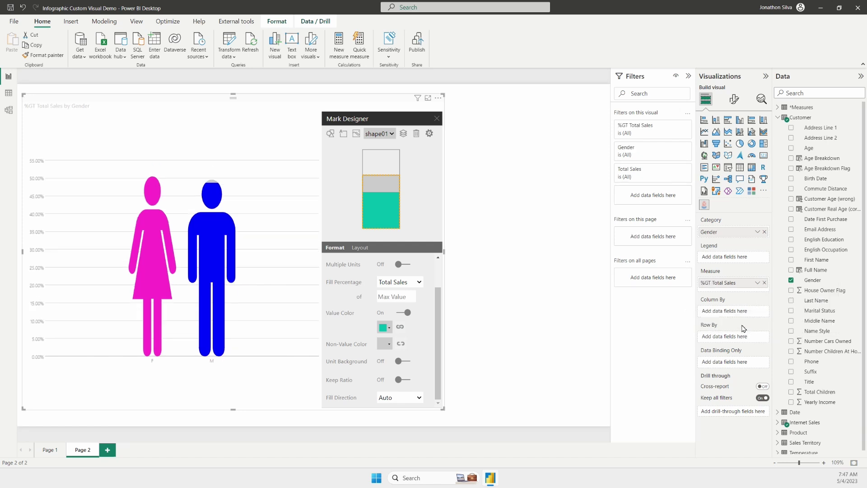
left_click(412, 312)
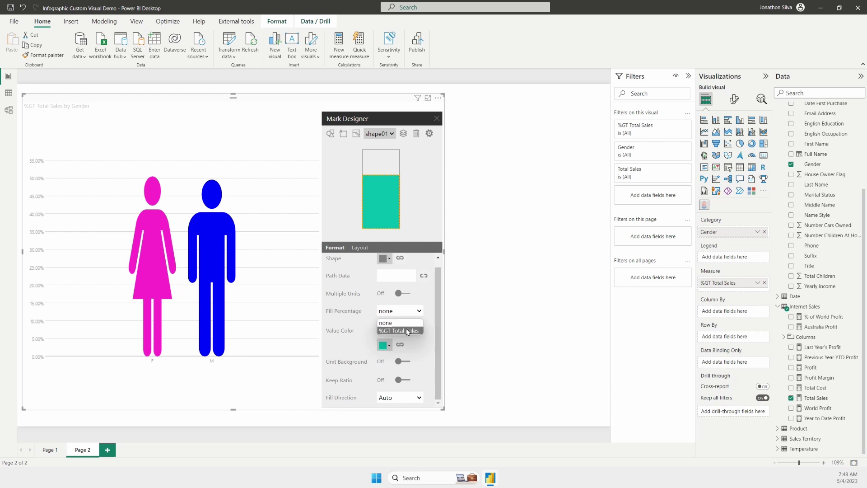
Step: Fill the person figures by %GT Total Sales, with the Layout Bound set to Outer
left_click(408, 332)
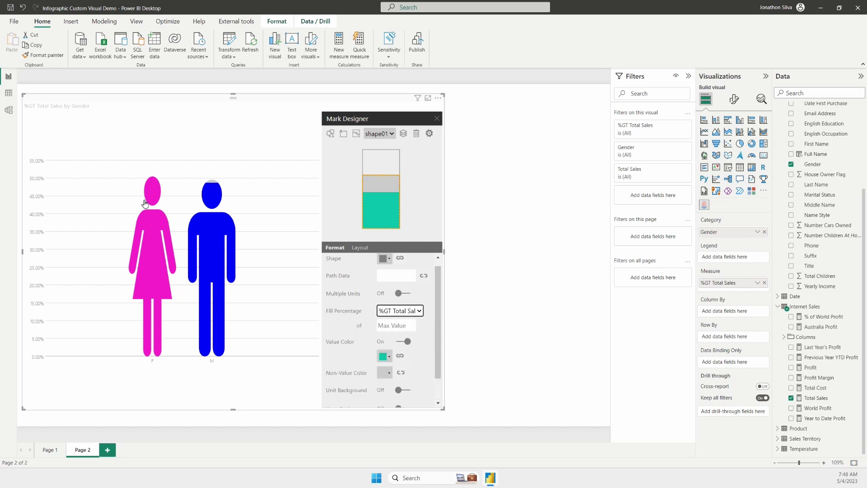
mouse_move(212, 185)
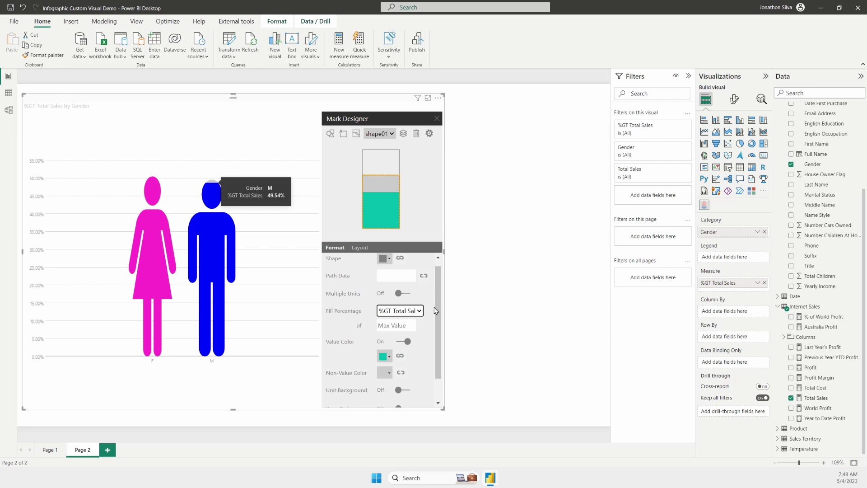
scroll(404, 312, "up", 1)
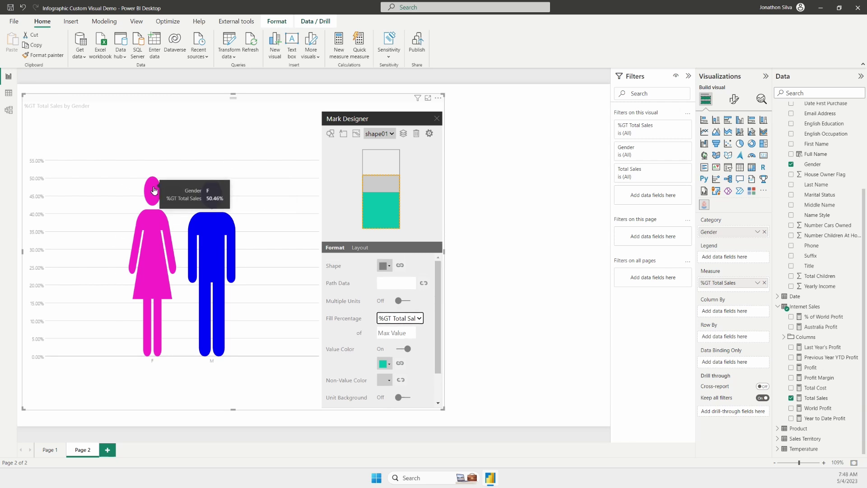
left_click(360, 248)
left_click(377, 266)
left_click(375, 284)
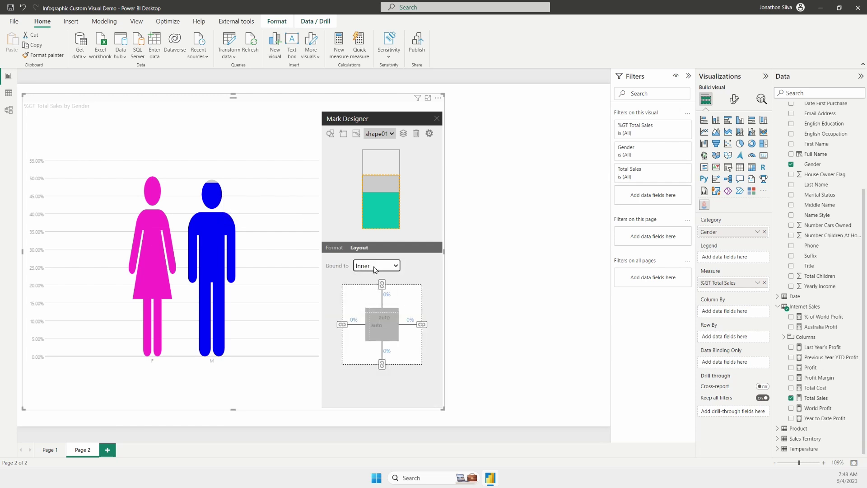
left_click(376, 265)
left_click(370, 285)
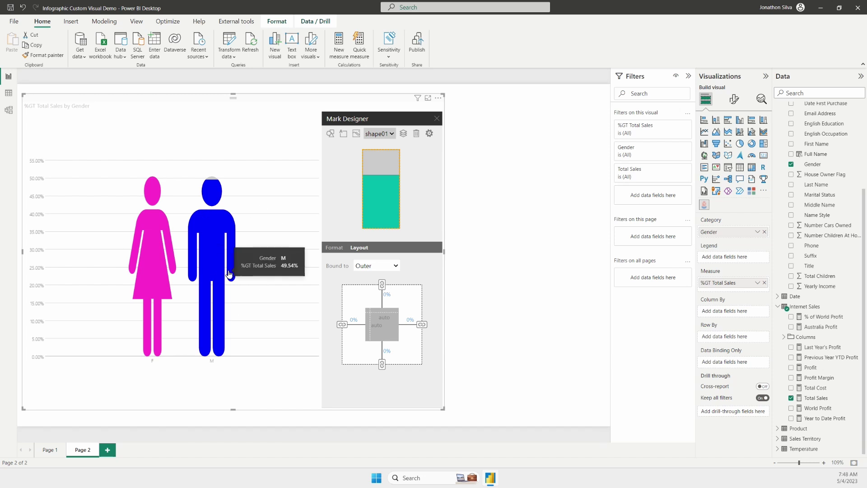
Step: Set the fill's 'of' Max Value to 1
left_click(335, 248)
scroll(412, 286, "down", 1)
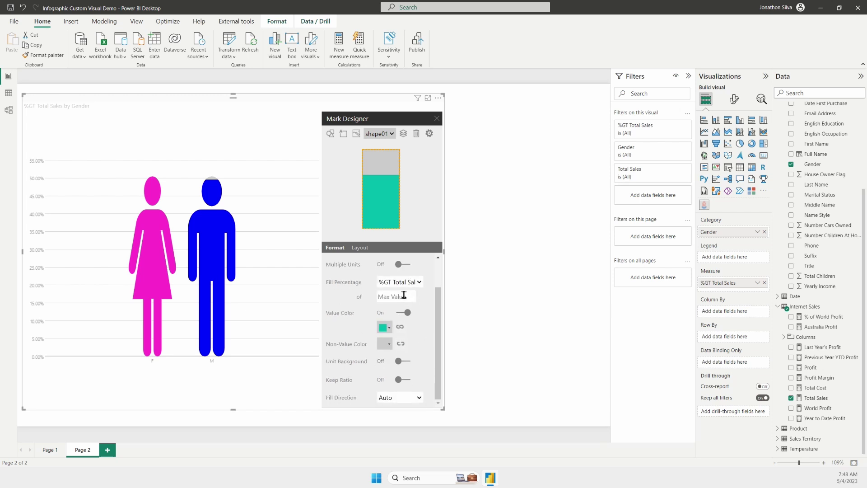
left_click(404, 296)
type("1")
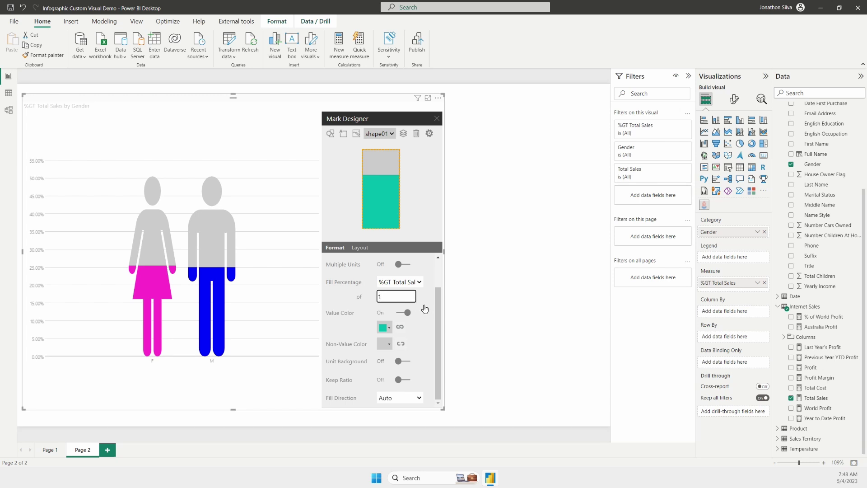
mouse_move(154, 190)
Step: Try Unit Background and Keep Ratio on the figures, then leave both switched off
left_click(408, 361)
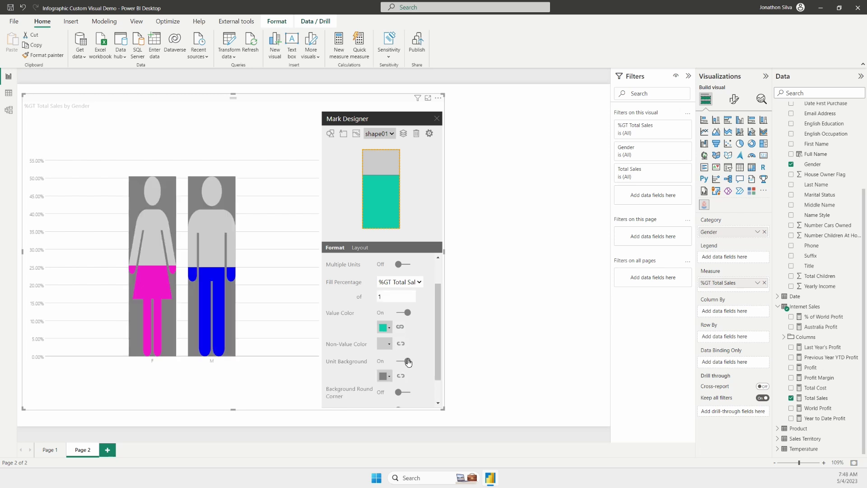
left_click(408, 361)
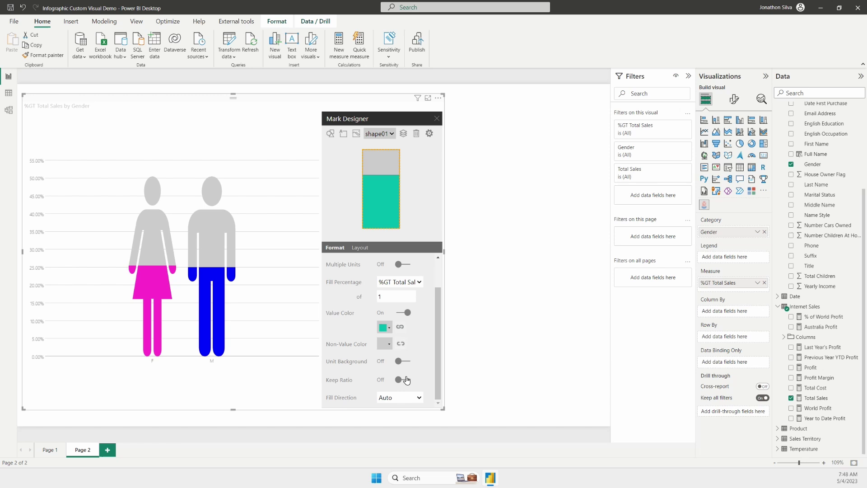
left_click(403, 380)
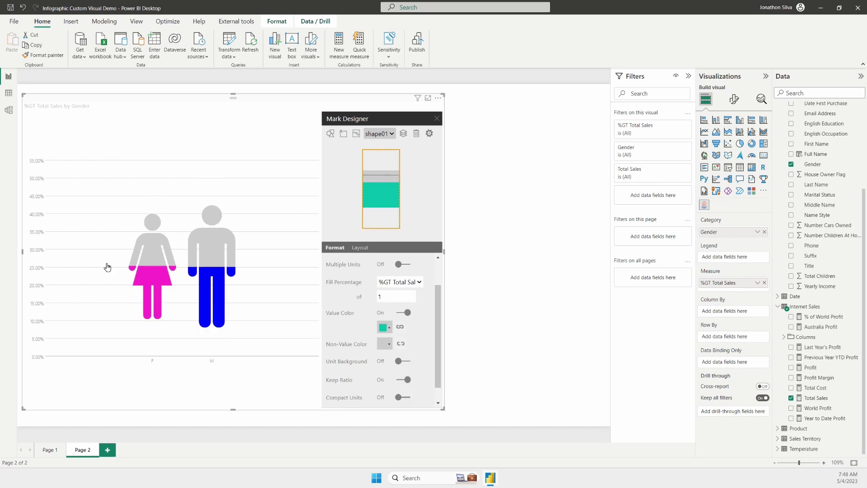
left_click(401, 384)
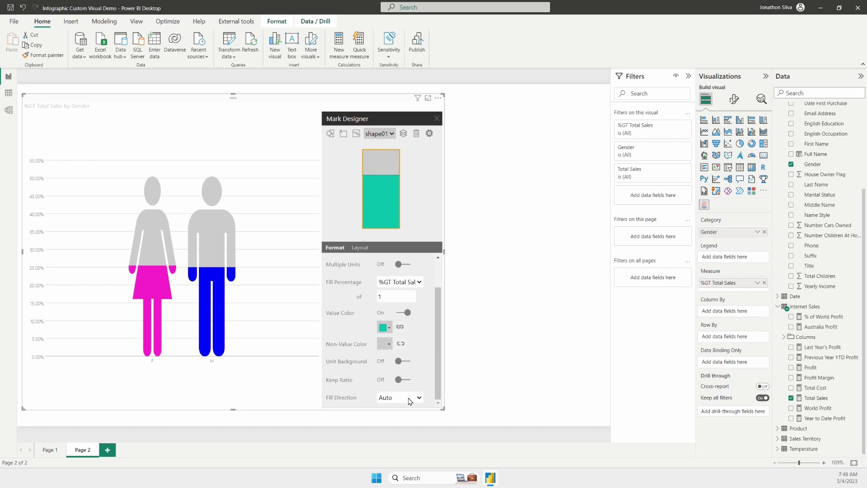
Step: Set the figures' Fill Direction to Bottom to Top after trying Top to Bottom and Left to Right
left_click(418, 400)
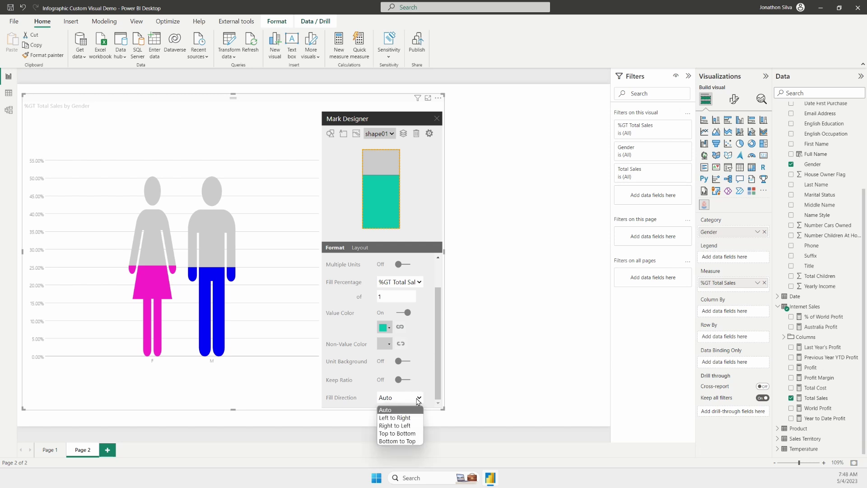
left_click(407, 433)
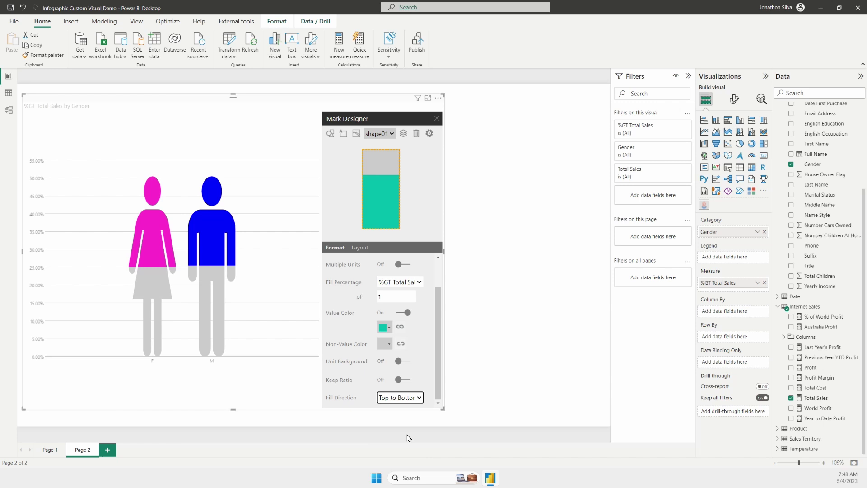
left_click(415, 399)
left_click(409, 417)
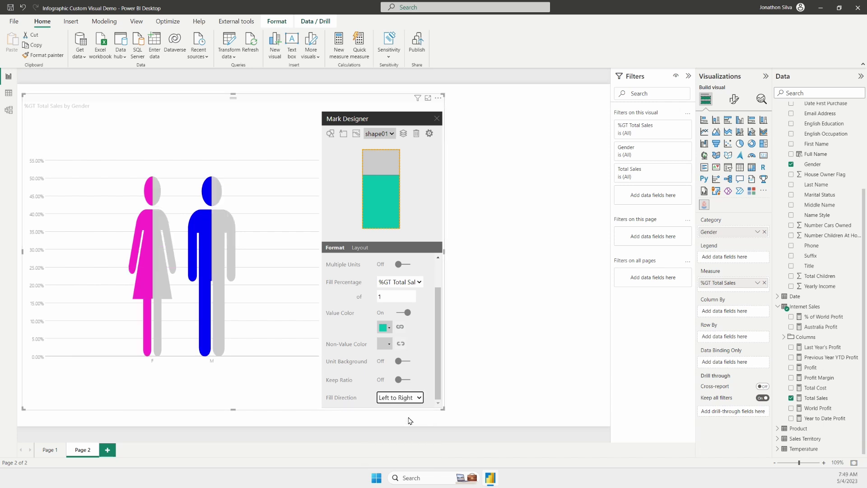
left_click(411, 399)
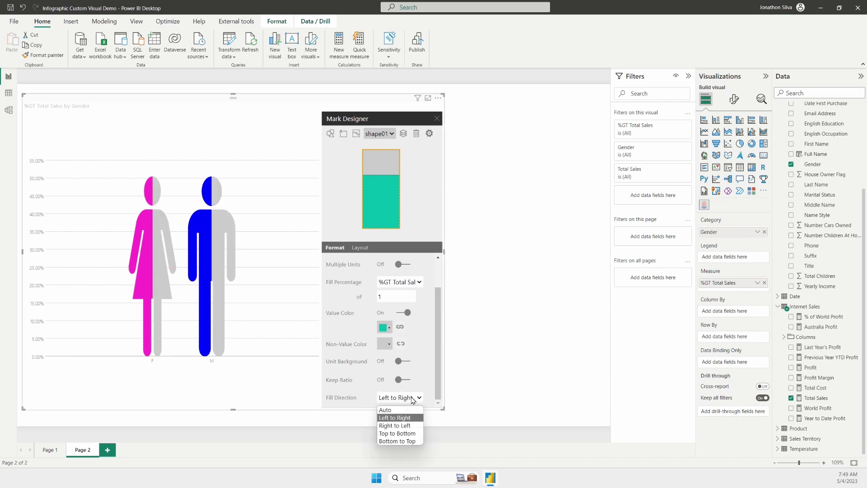
left_click(410, 442)
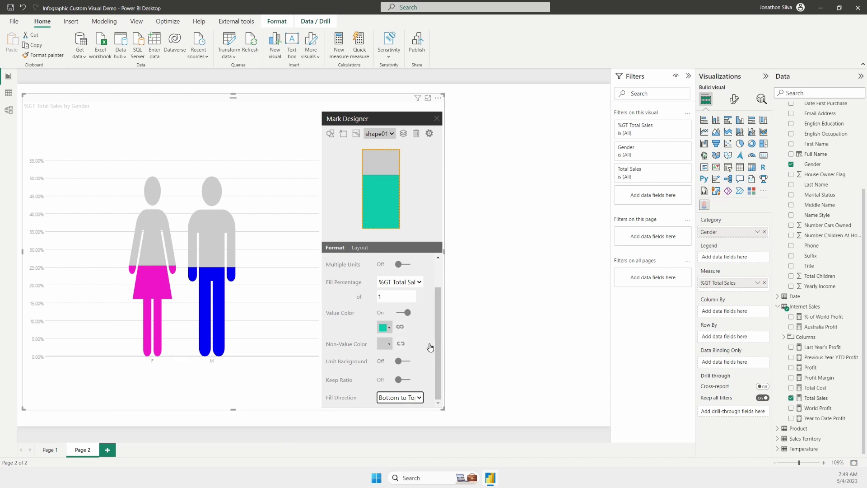
scroll(430, 345, "up", 1)
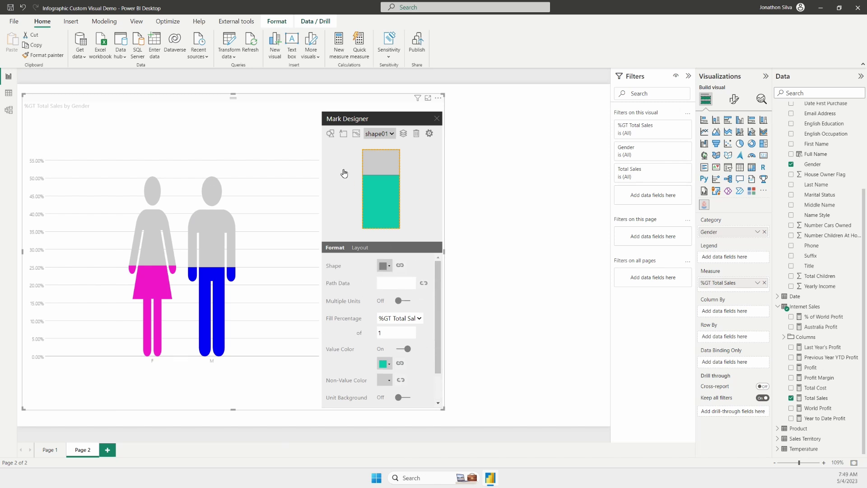
Step: Add a text label to each figure bound to %GT Total Sales
left_click(345, 137)
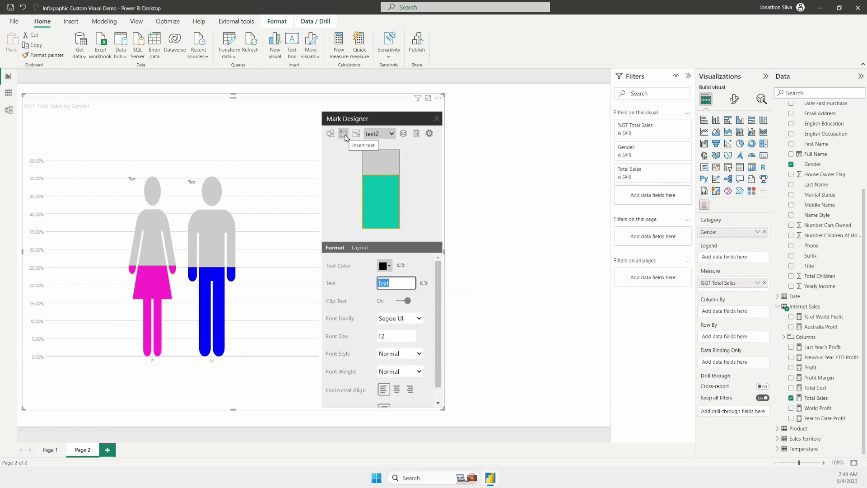
left_click(424, 284)
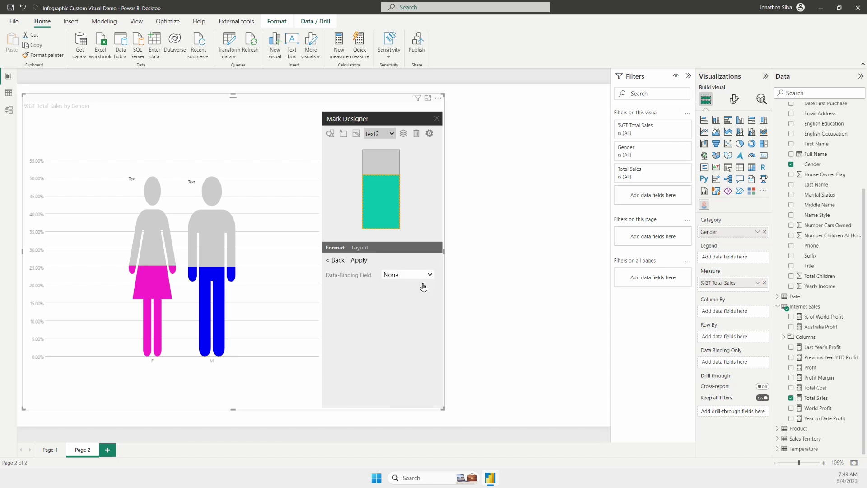
left_click(417, 274)
left_click(403, 300)
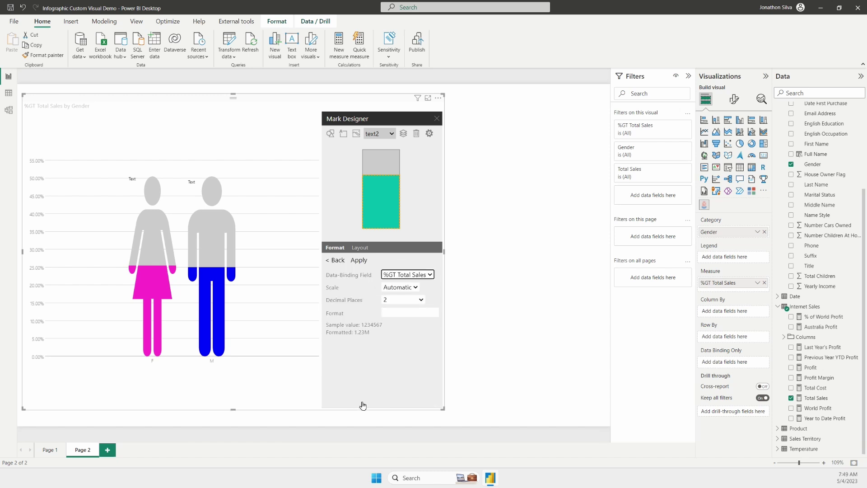
left_click(360, 262)
Step: Format the percentage labels as bold, font size 22, vertically aligned to the bottom
left_click(339, 261)
double_click(405, 336)
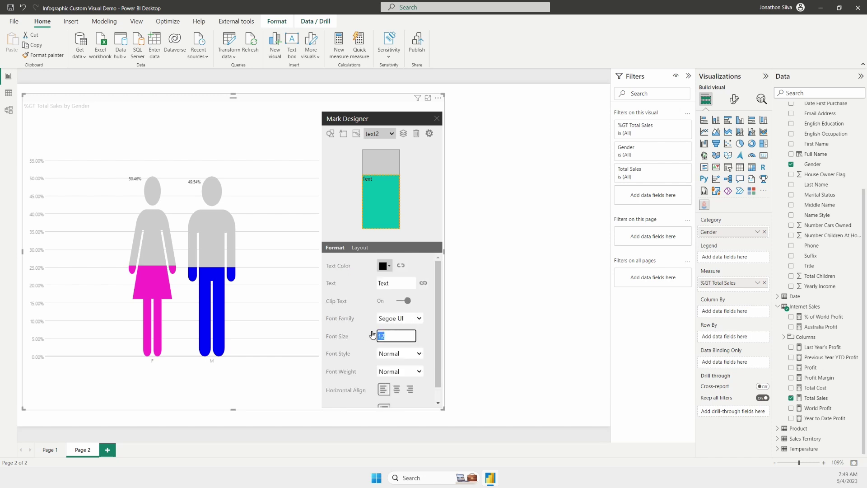
type("18")
double_click(382, 336)
type("22")
left_click(420, 371)
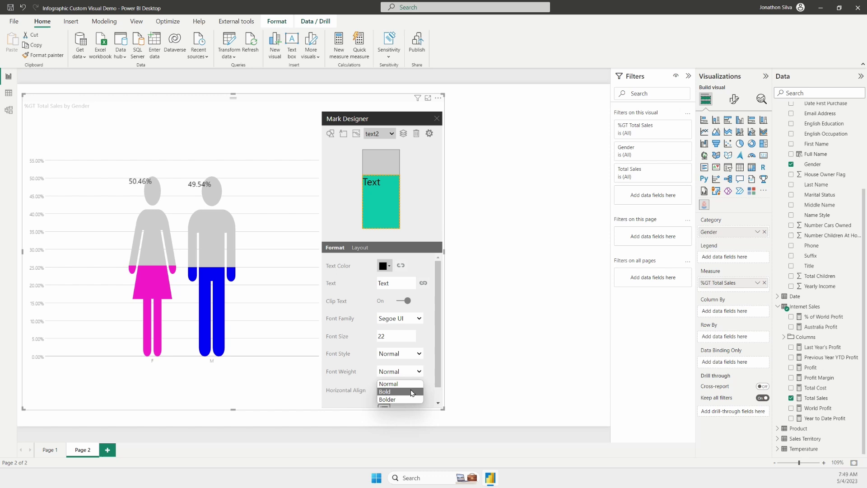
left_click(398, 384)
scroll(408, 381, "down", 1)
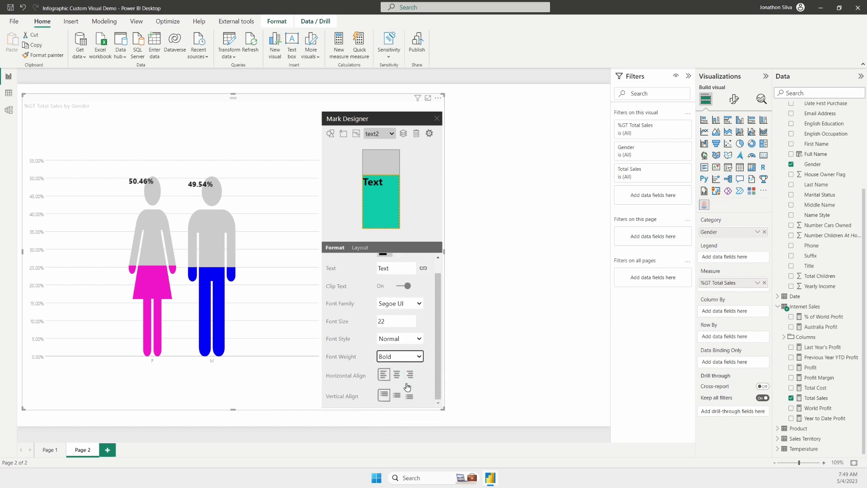
left_click(409, 396)
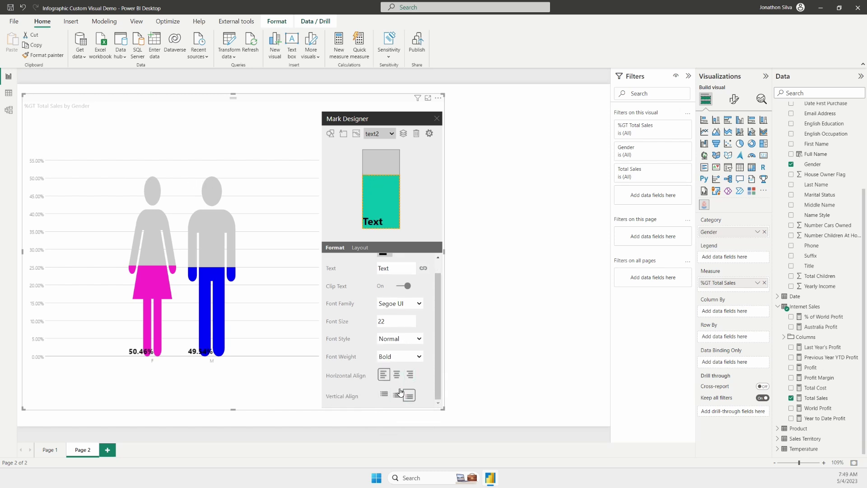
left_click(400, 396)
left_click(410, 396)
Step: Close the Mark Designer to show the finished pink and blue people infographic
left_click(437, 119)
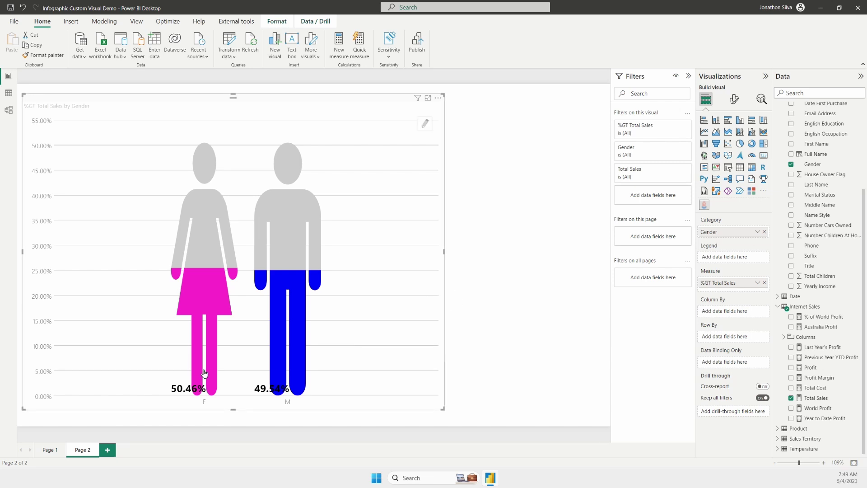
mouse_move(203, 374)
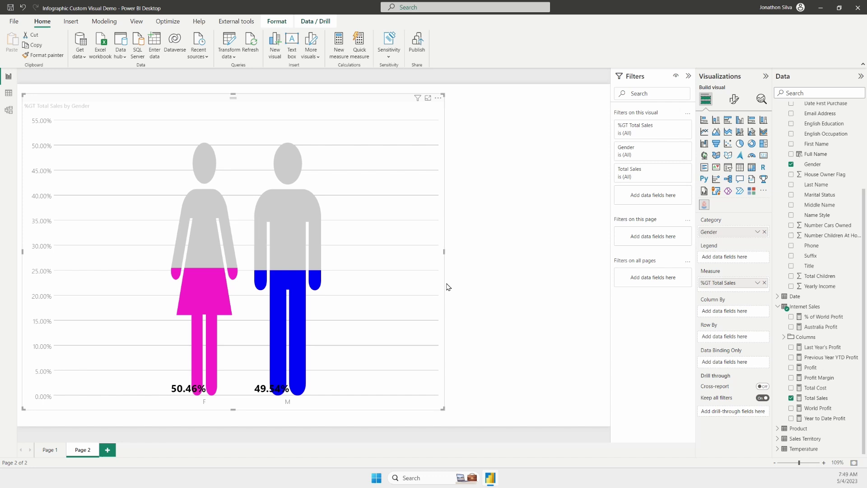
Step: On Page 1, cross-filter the dollar-bill infographic by the 45-54 bar, then clear the selection
left_click(47, 451)
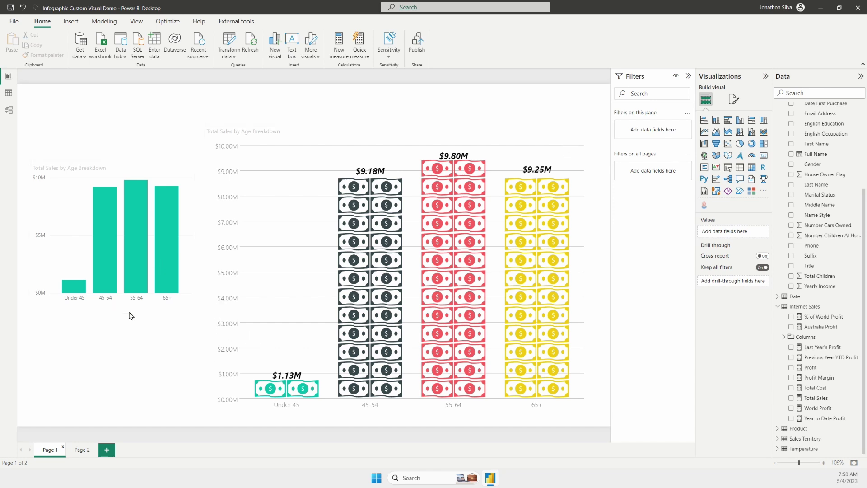
left_click(106, 267)
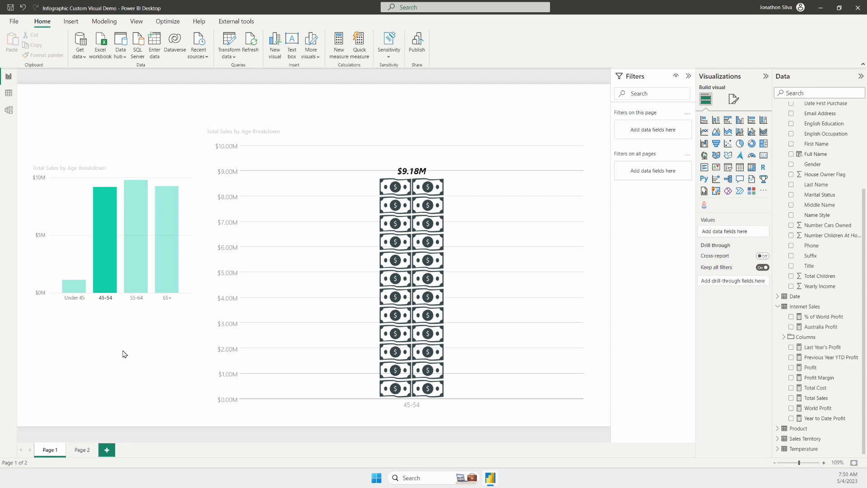
left_click(118, 301)
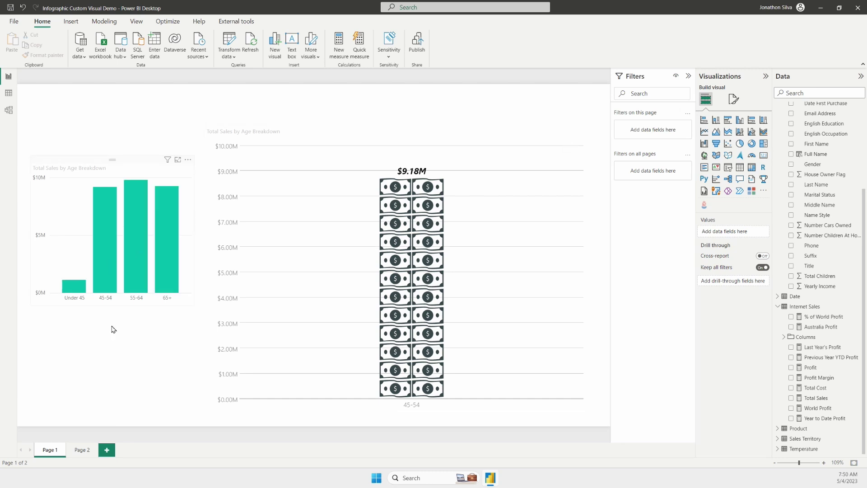